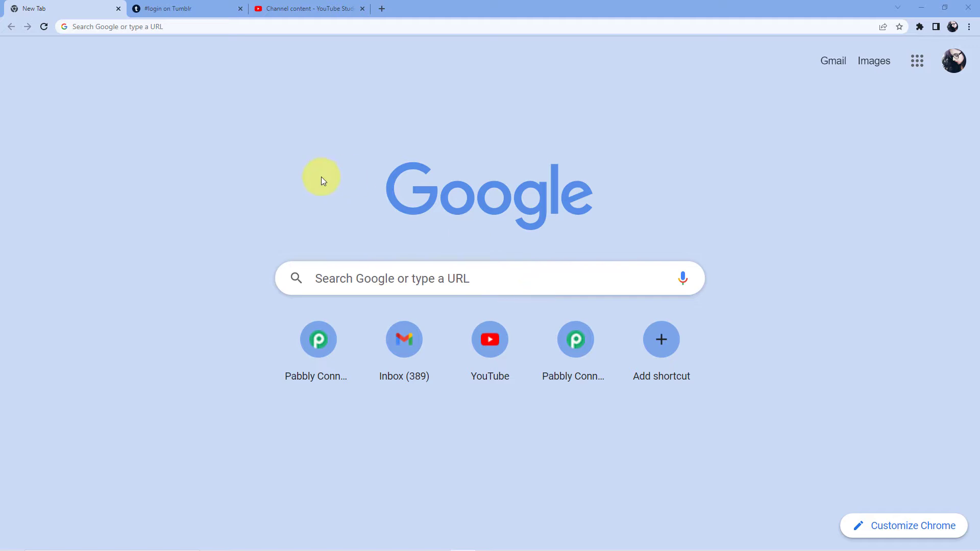
Open the Pabbly Connect website at pabbly.com/connect.
click(195, 26)
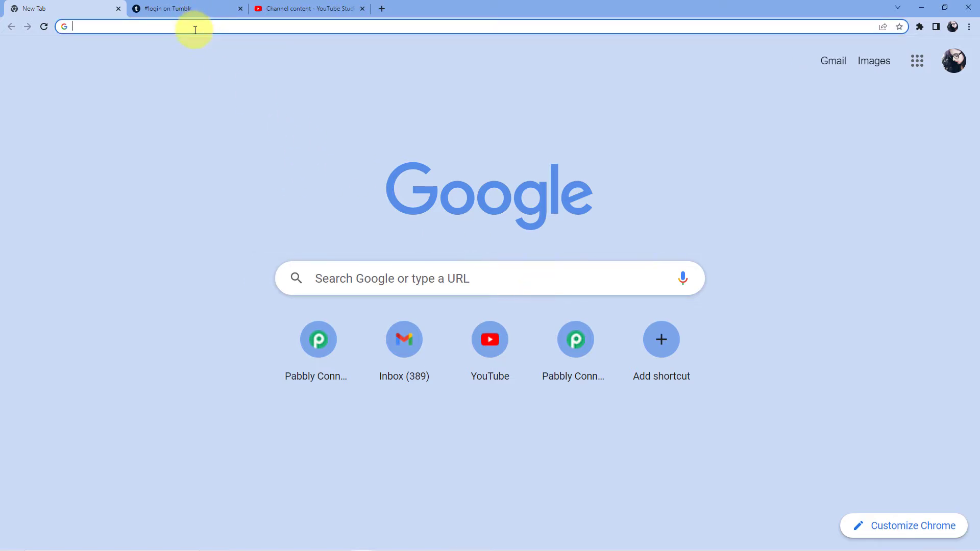
text(poa)
key(BackSpace)
key(BackSpace)
text(a)
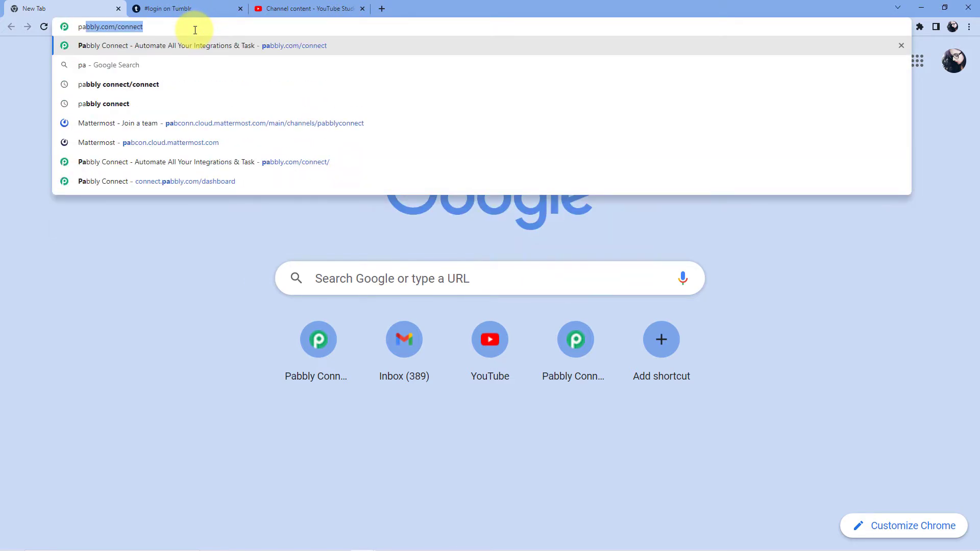
text(bbly.com)
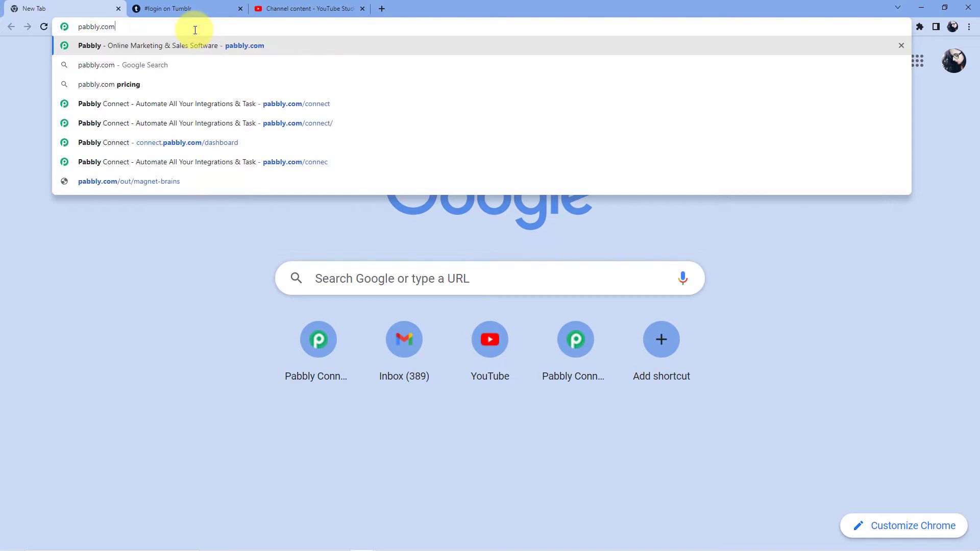
text(/connect)
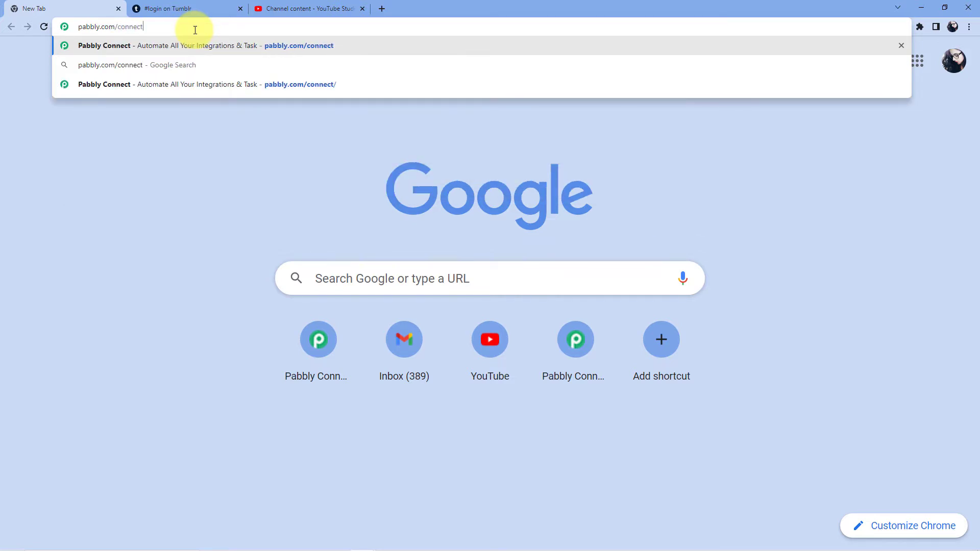
key(Return)
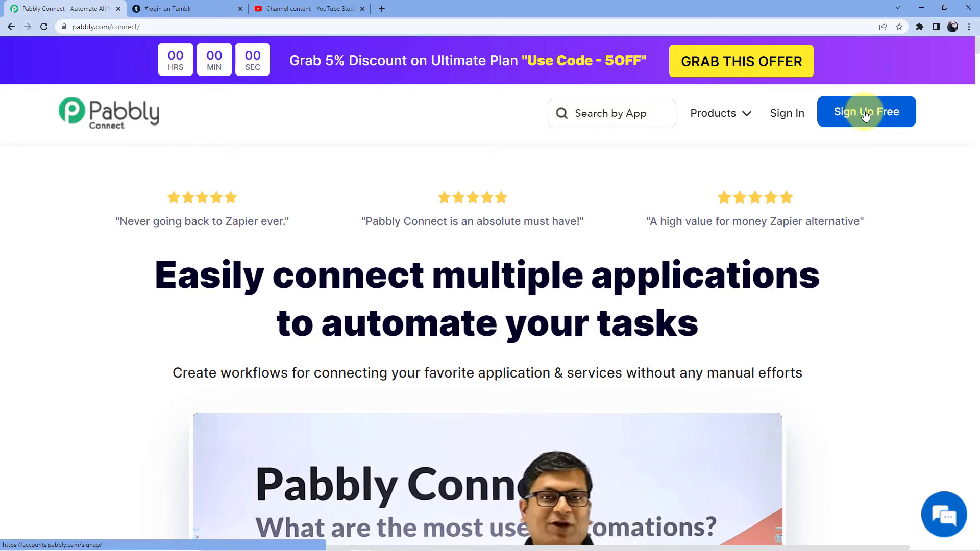
Sign in to the Pabbly account and access the Pabbly Connect dashboard.
click(783, 119)
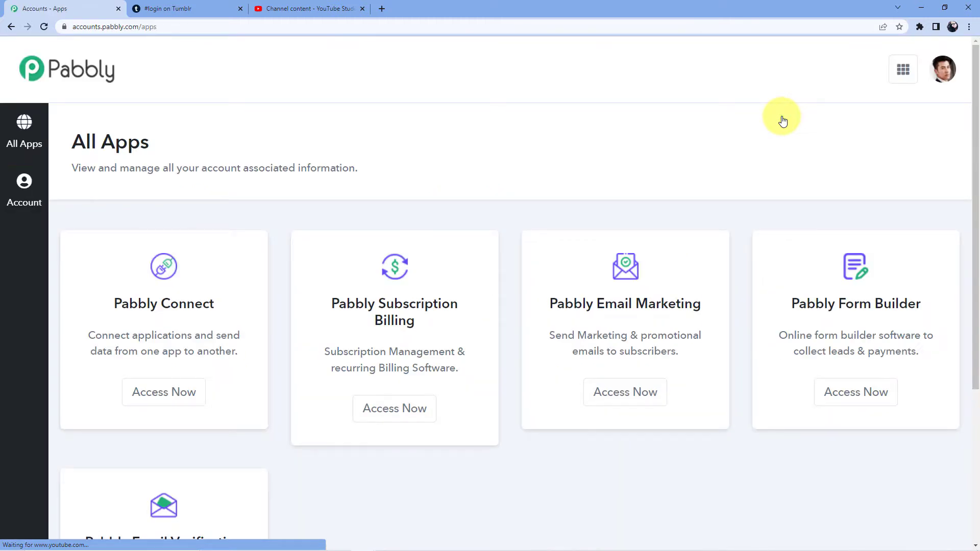
click(179, 392)
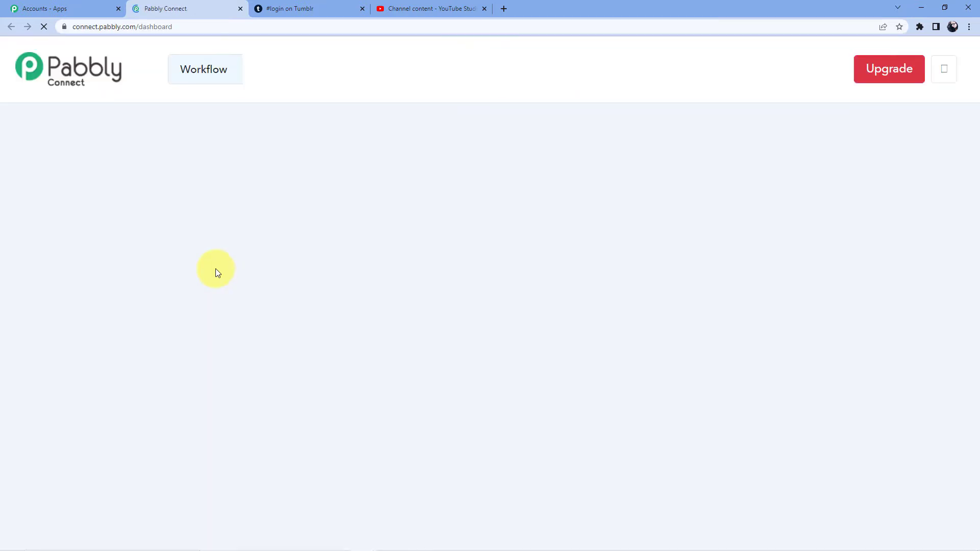
scroll(286, 327, down, 12)
scroll(328, 317, up, 8)
scroll(329, 317, up, 5)
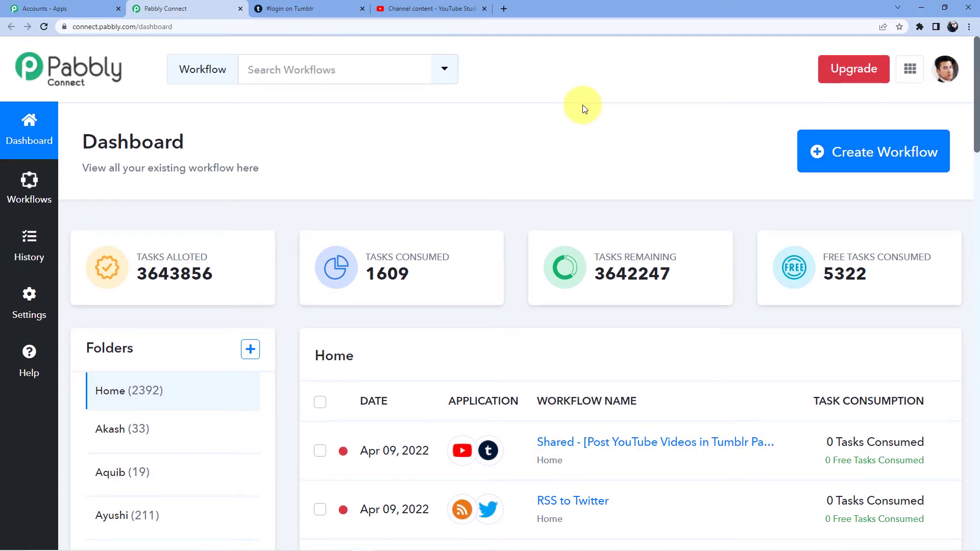
Create a new workflow named "Youtube to Tumblr".
click(855, 161)
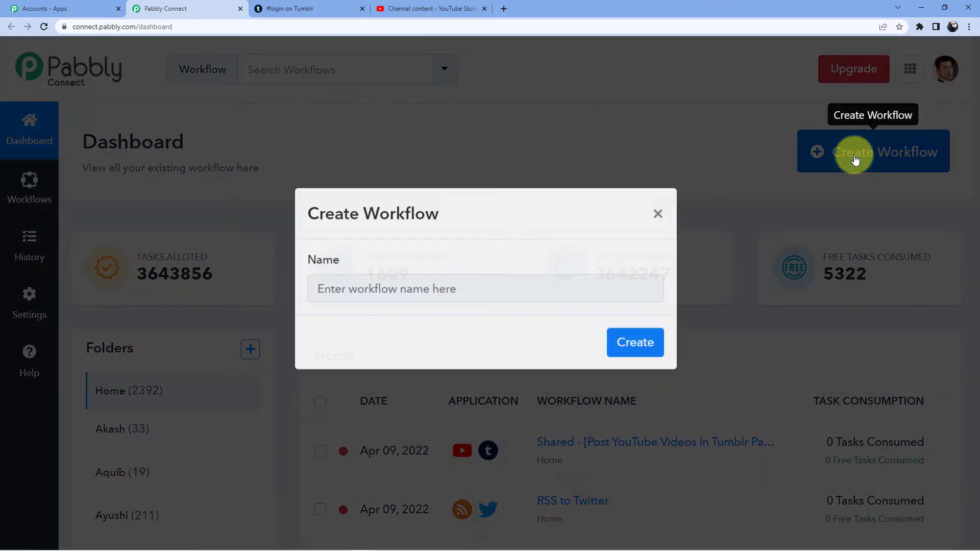
click(457, 303)
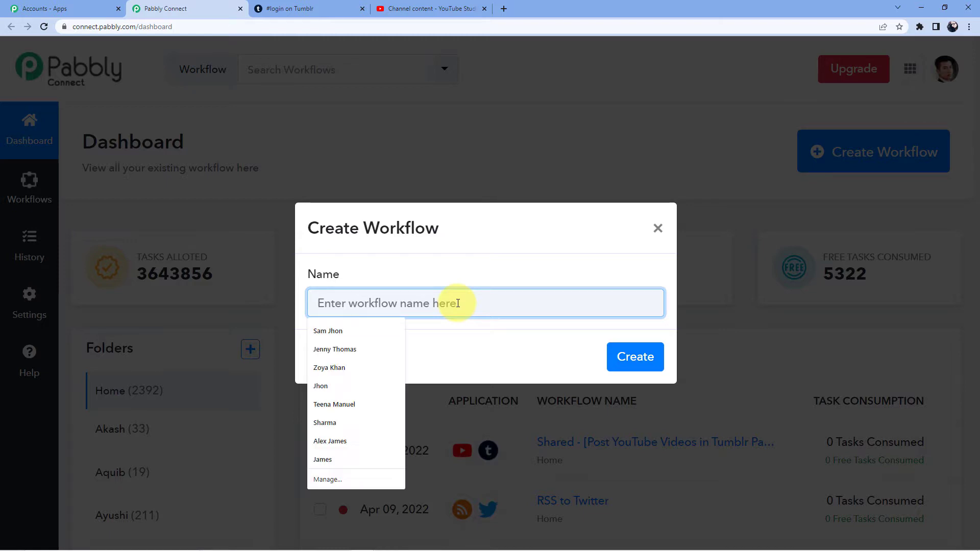
text(Youtube to Tumblr)
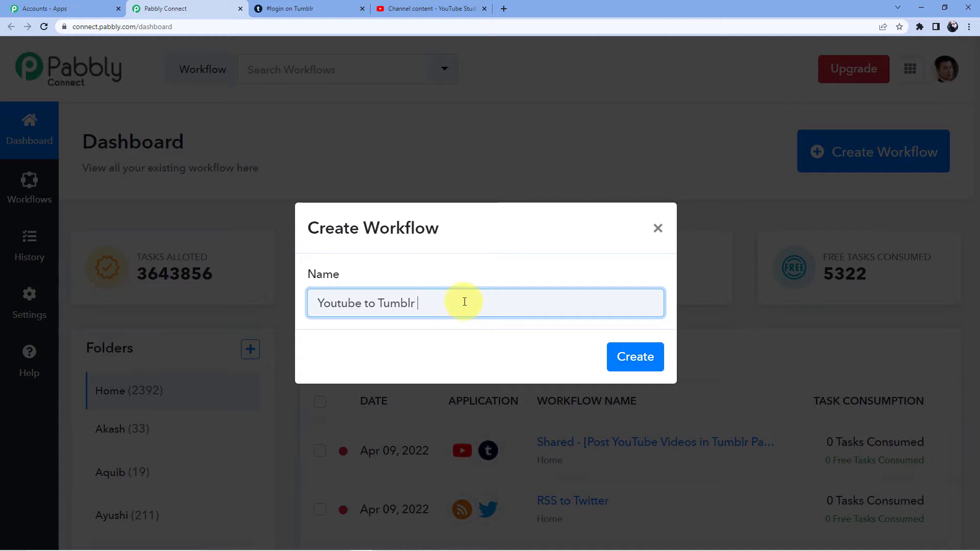
click(615, 357)
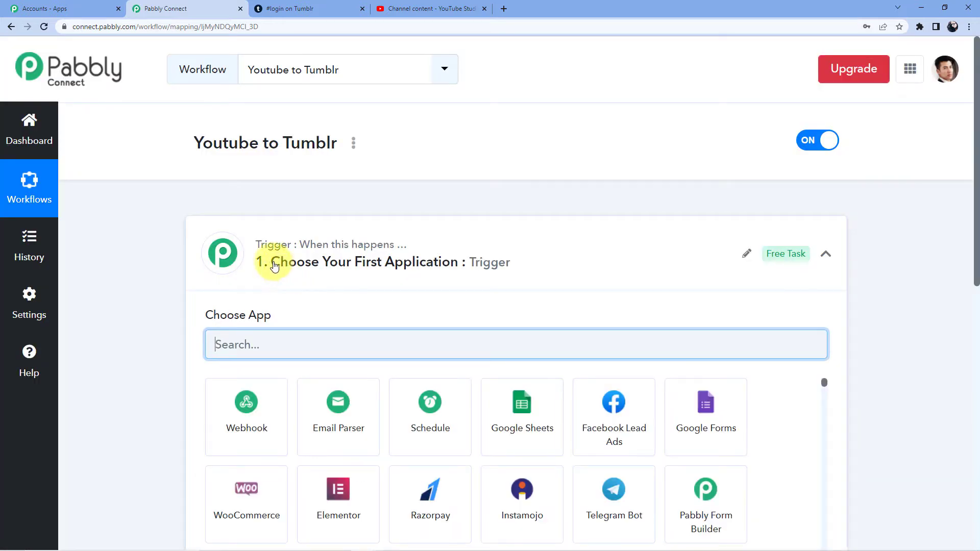
Set the workflow's trigger app to YouTube with the trigger event New Video in Channel with Video URL.
scroll(273, 286, down, 8)
scroll(266, 262, up, 8)
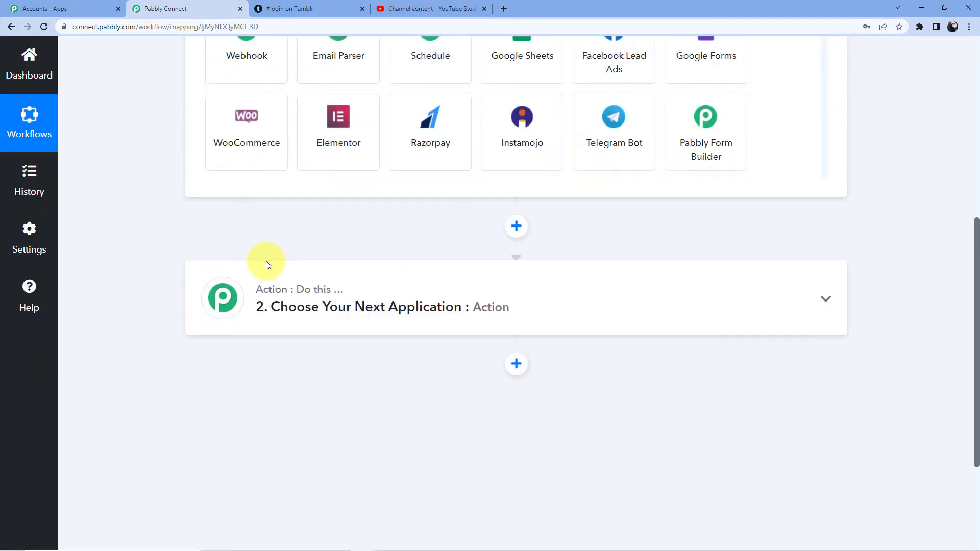
scroll(266, 262, up, 1)
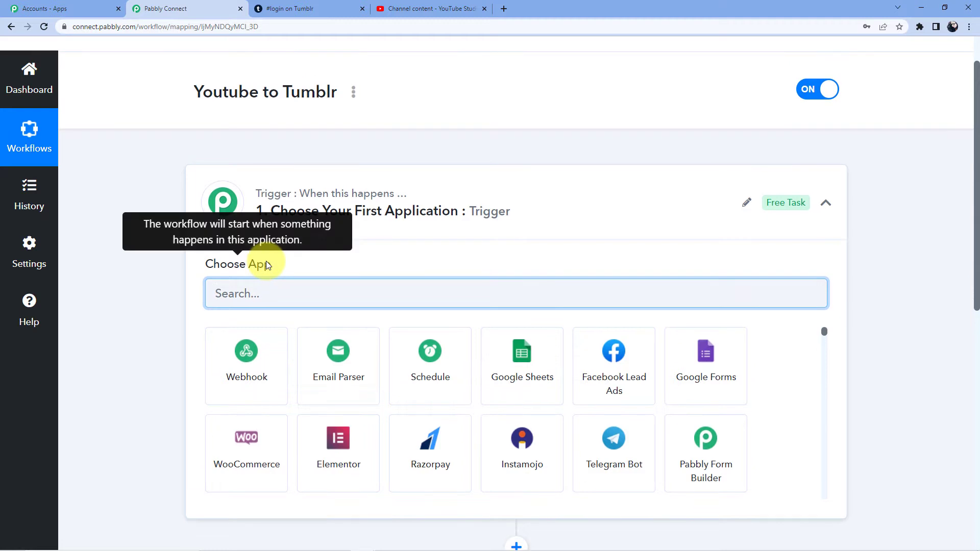
scroll(265, 262, down, 8)
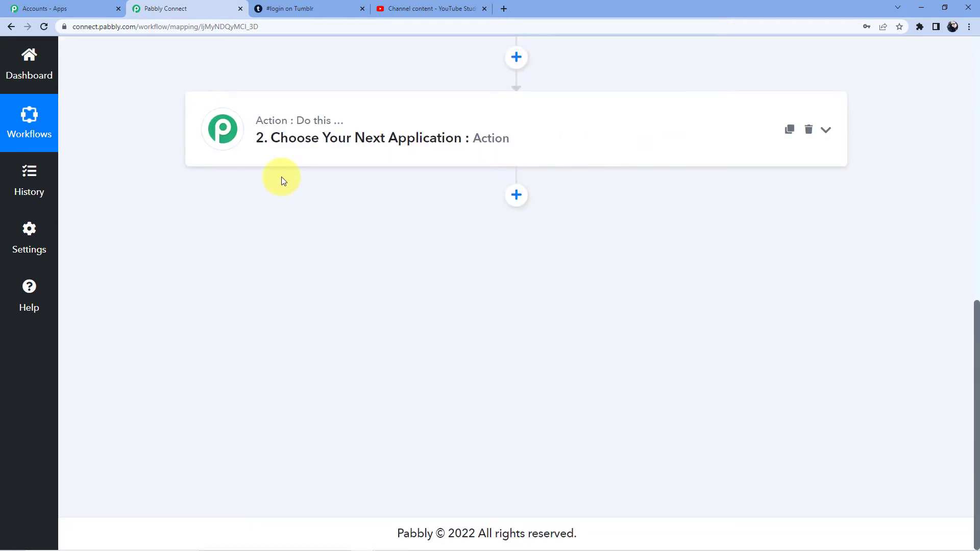
scroll(280, 177, up, 8)
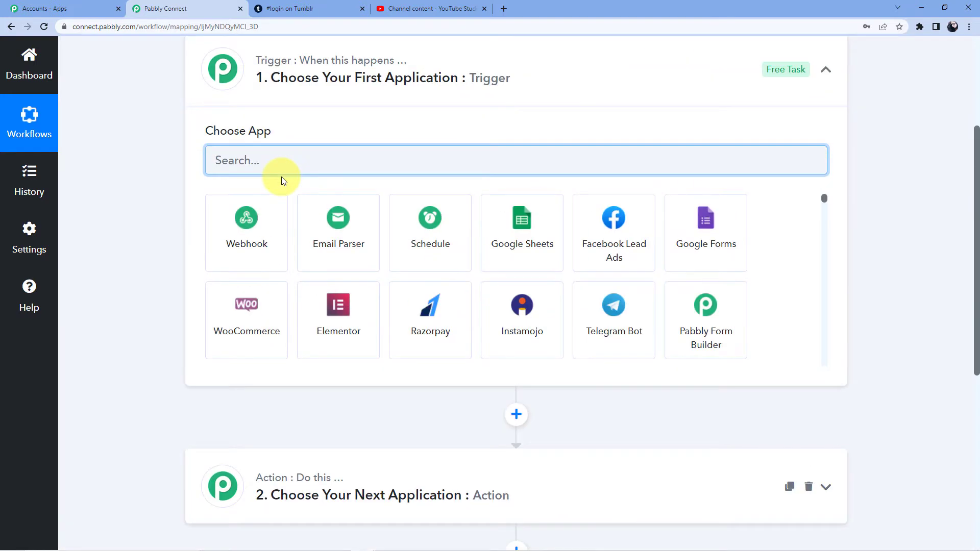
text(Youtube)
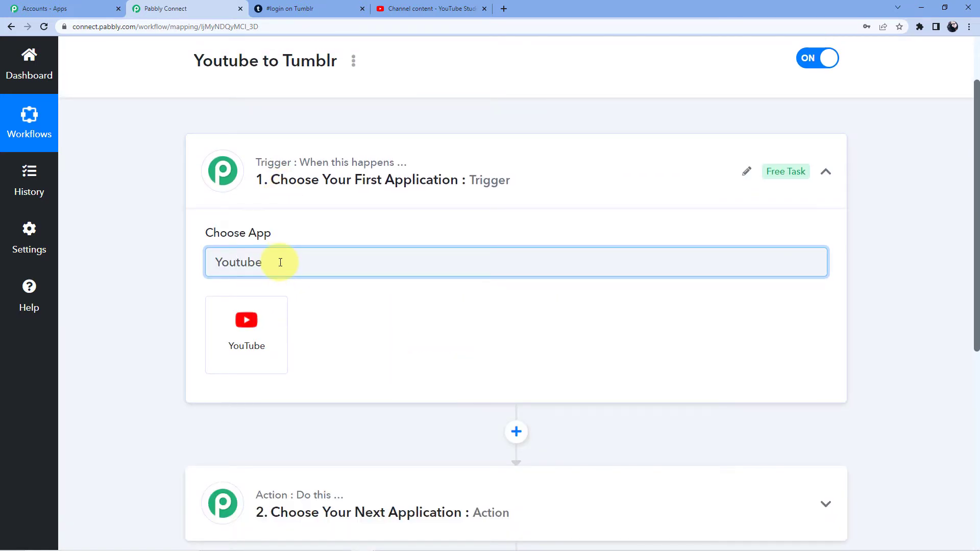
click(274, 328)
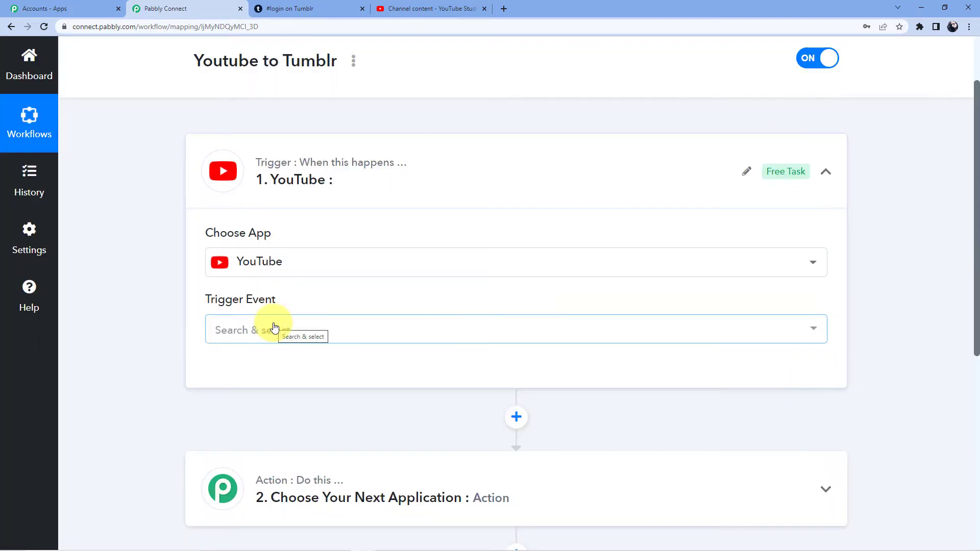
click(276, 329)
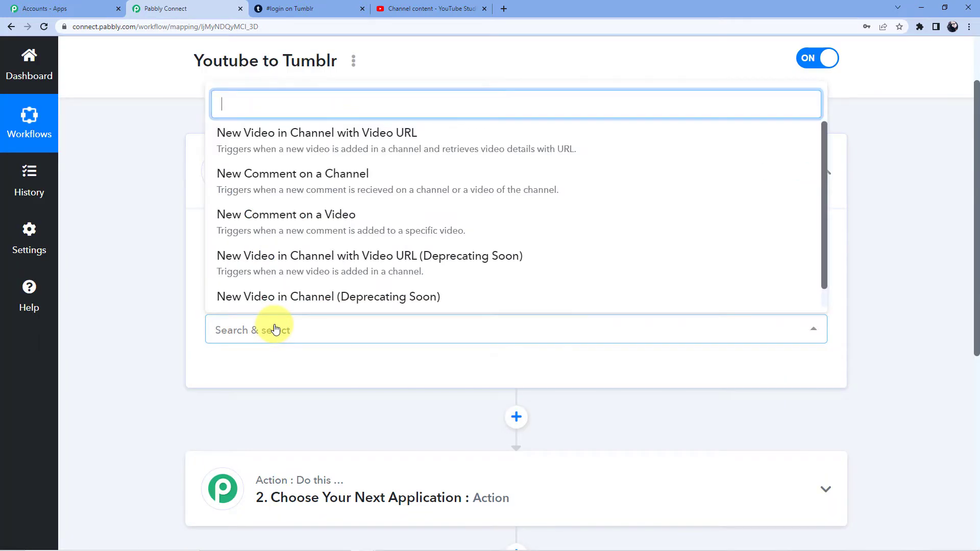
click(325, 151)
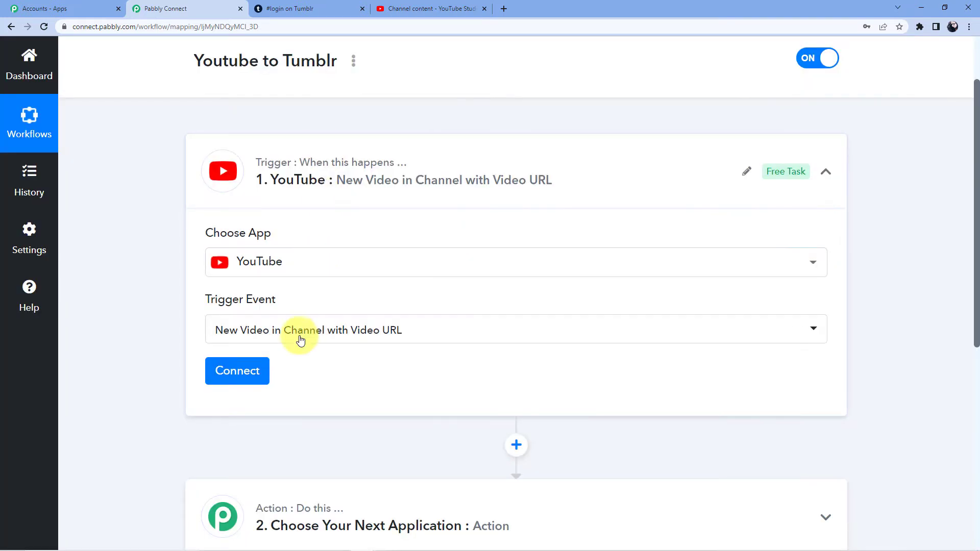
Add a new YouTube connection to the trigger and authorize Pabbly Connect's access with the channel owner's Google account.
click(219, 376)
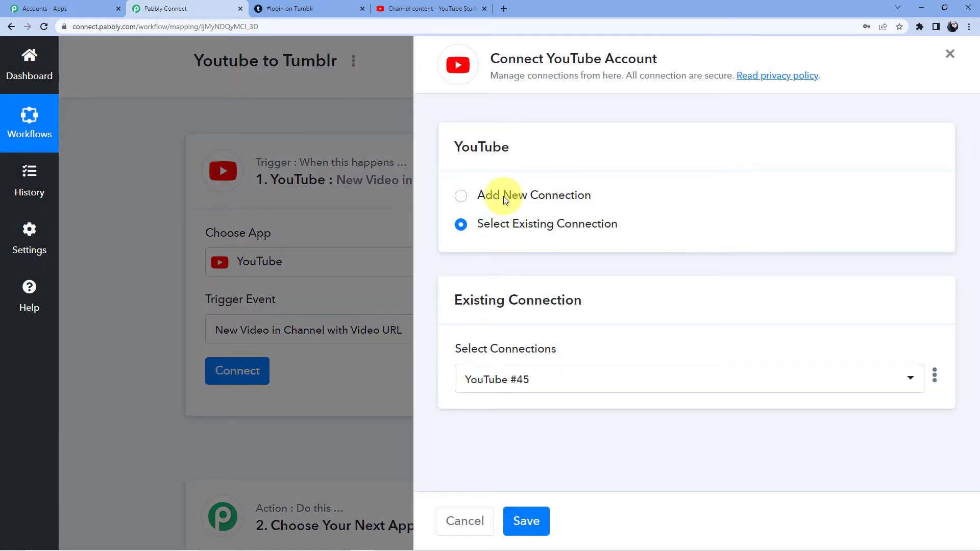
click(504, 199)
click(521, 359)
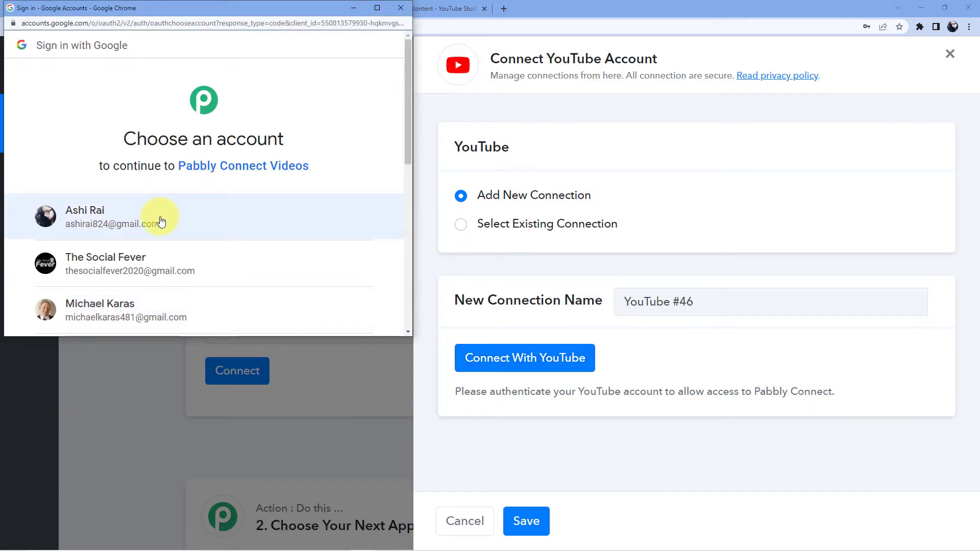
click(101, 223)
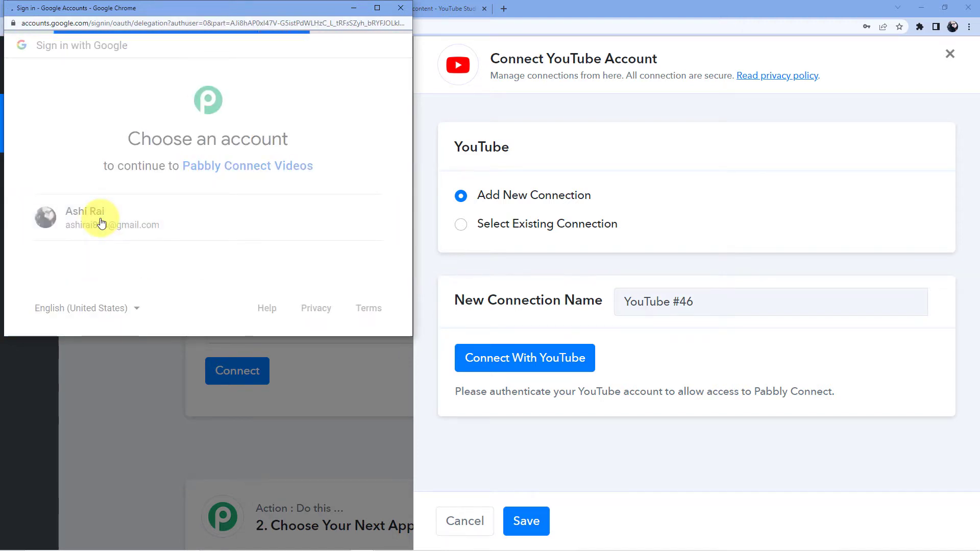
scroll(194, 220, down, 5)
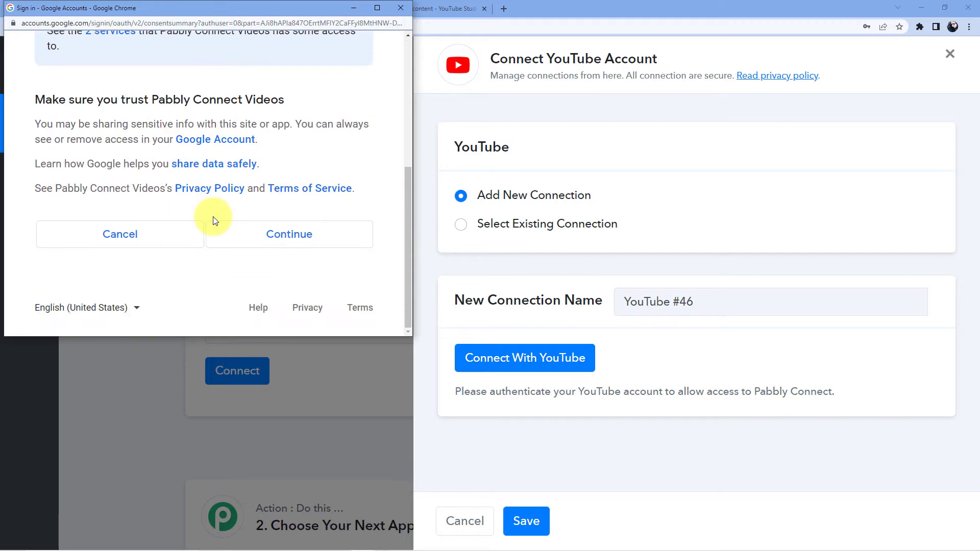
click(271, 245)
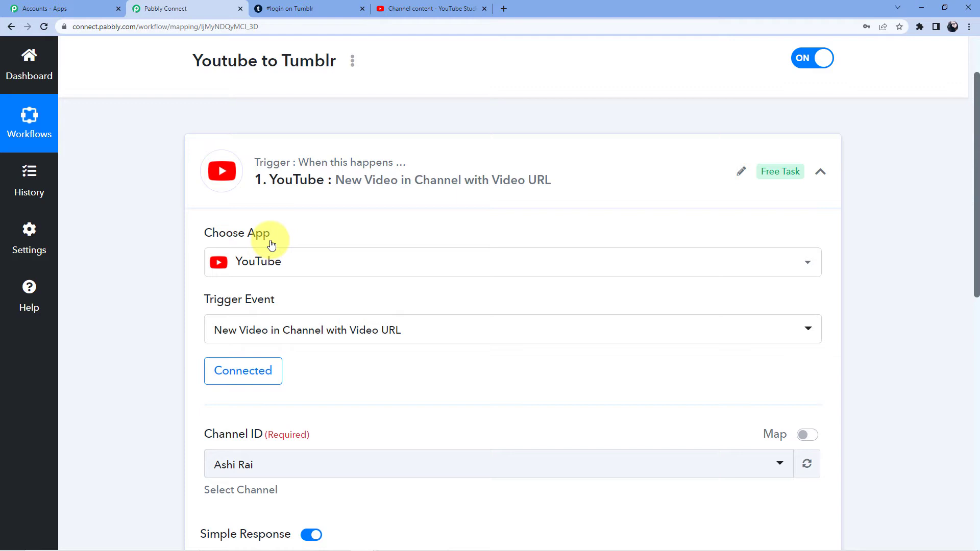
scroll(390, 296, down, 4)
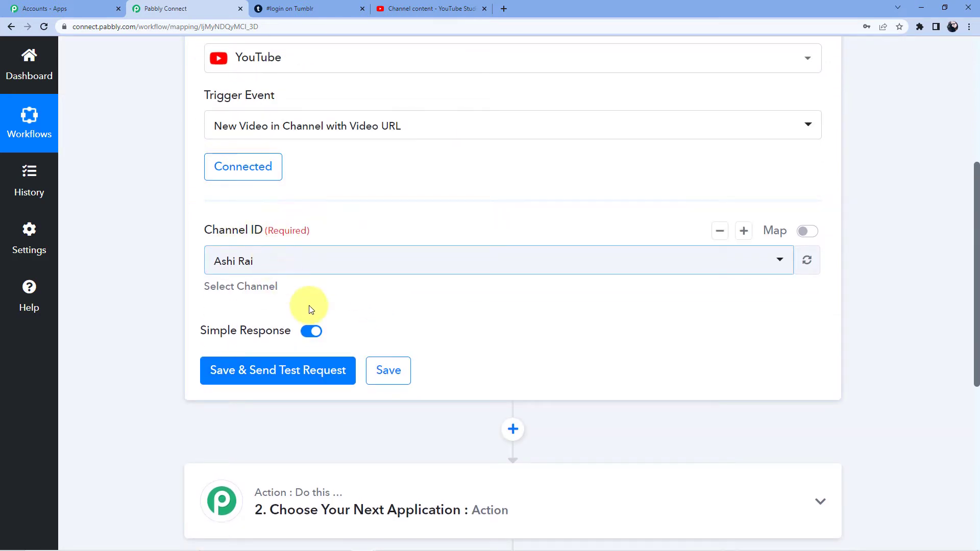
scroll(327, 311, down, 2)
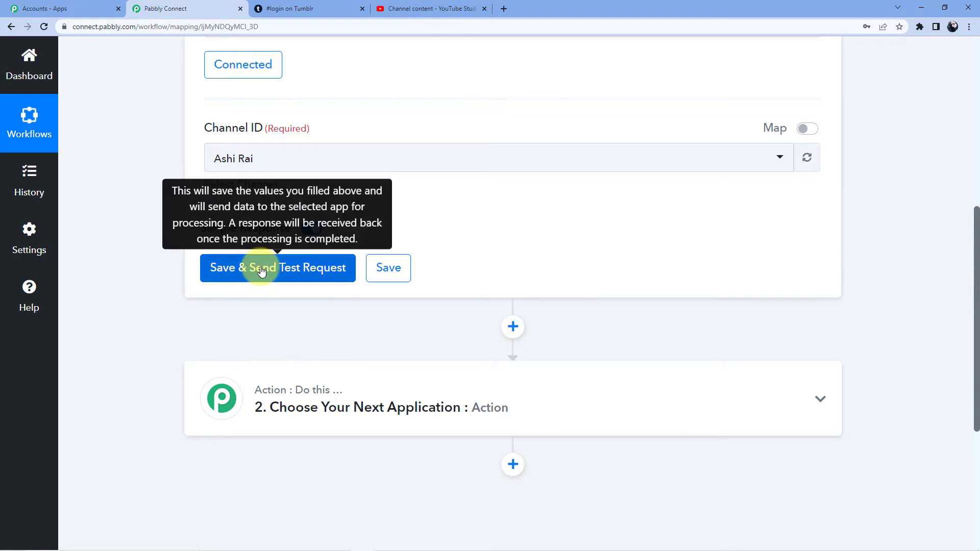
click(434, 8)
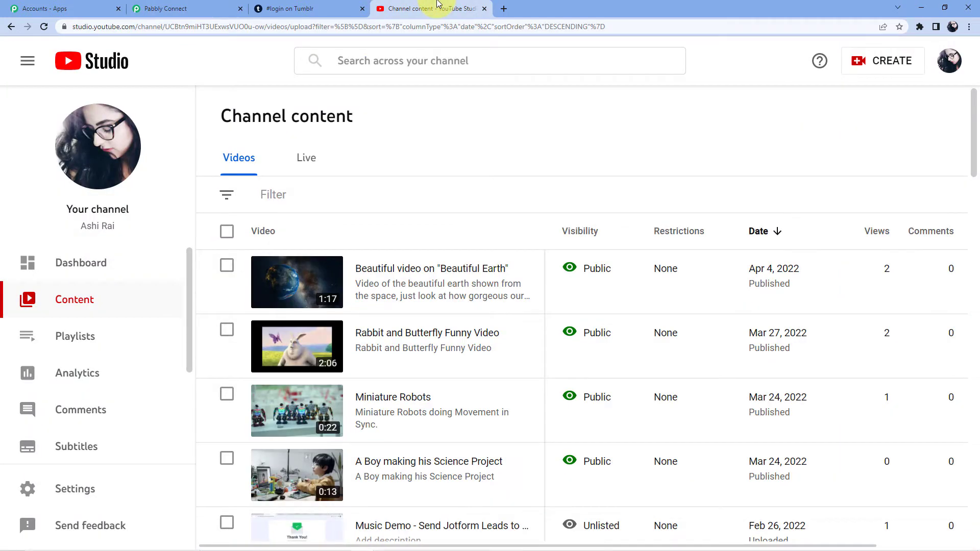
scroll(169, 273, down, 3)
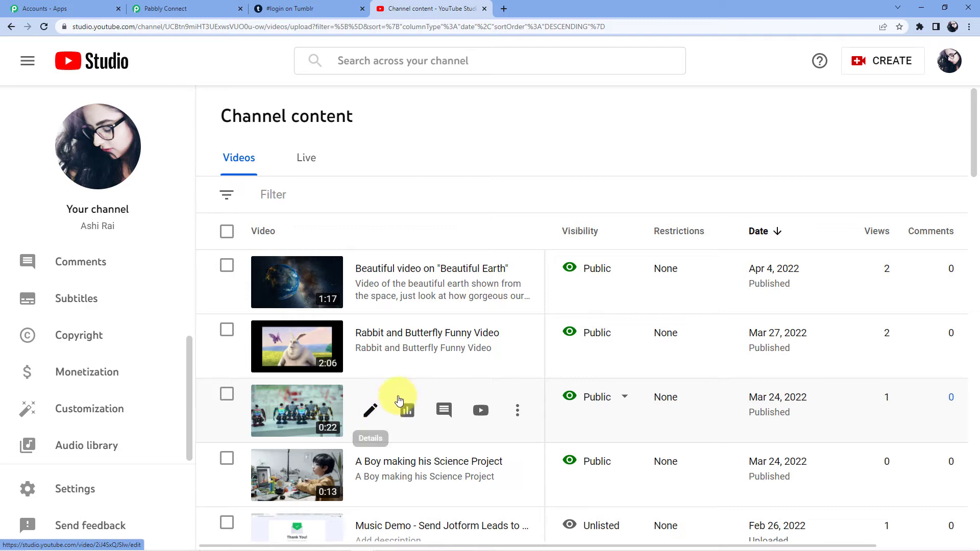
scroll(403, 404, down, 4)
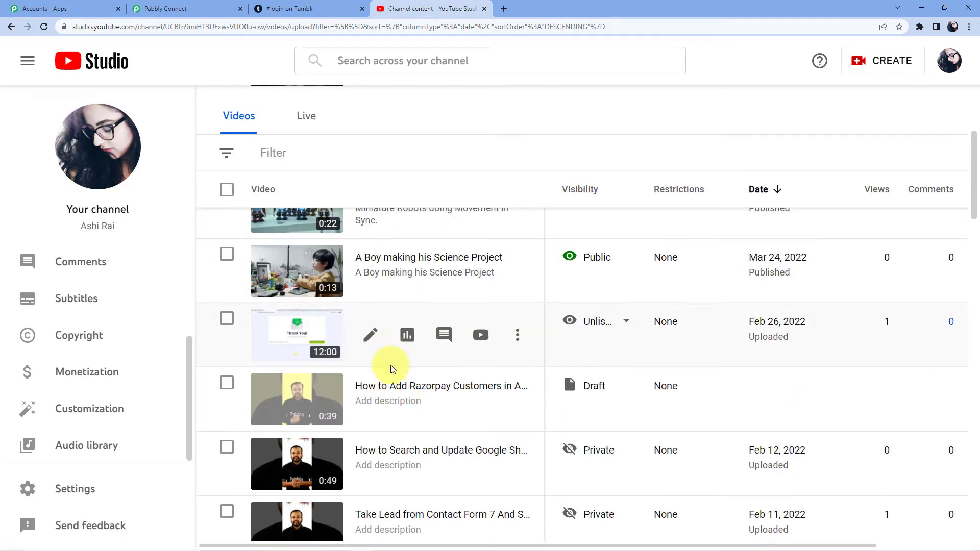
scroll(403, 410, up, 4)
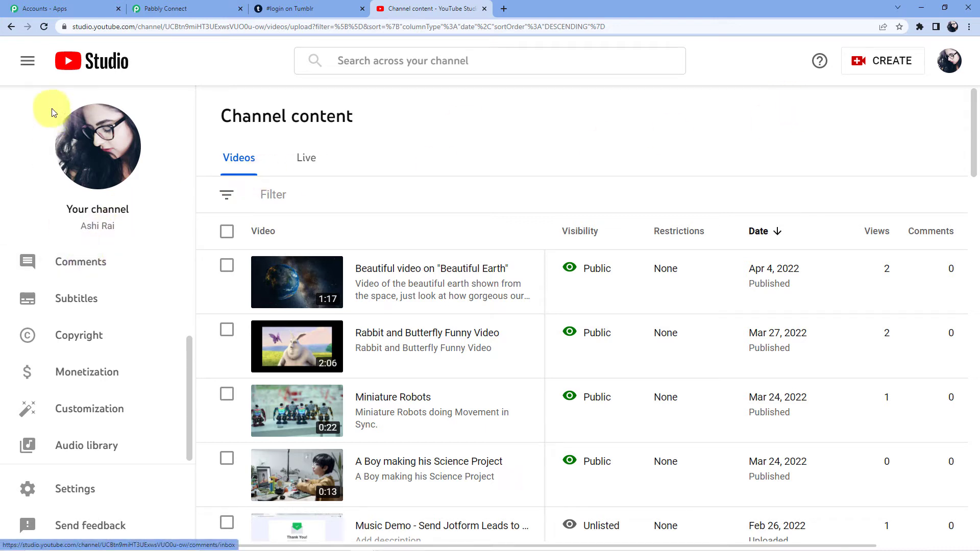
Switch back to Pabbly Connect, save the YouTube trigger with a test request, and review the received video details.
click(200, 8)
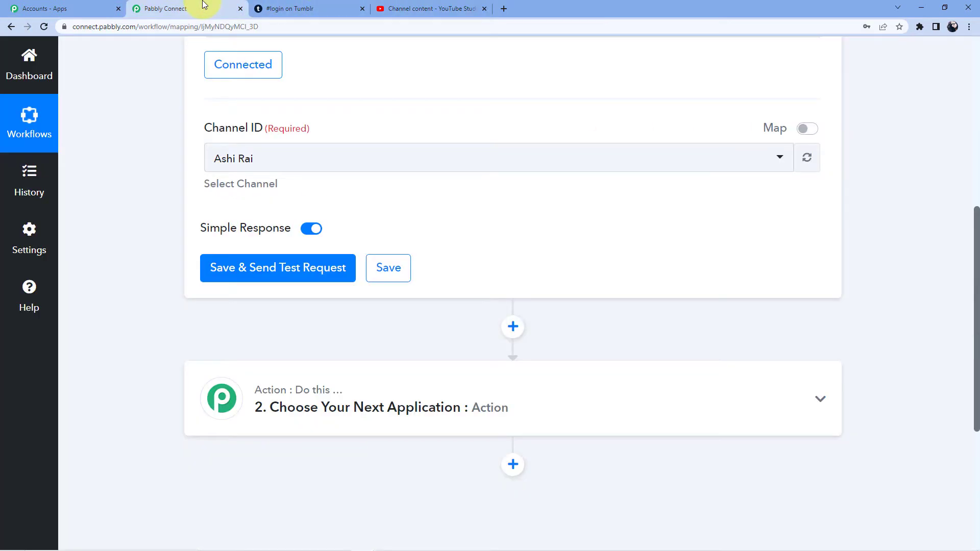
click(252, 276)
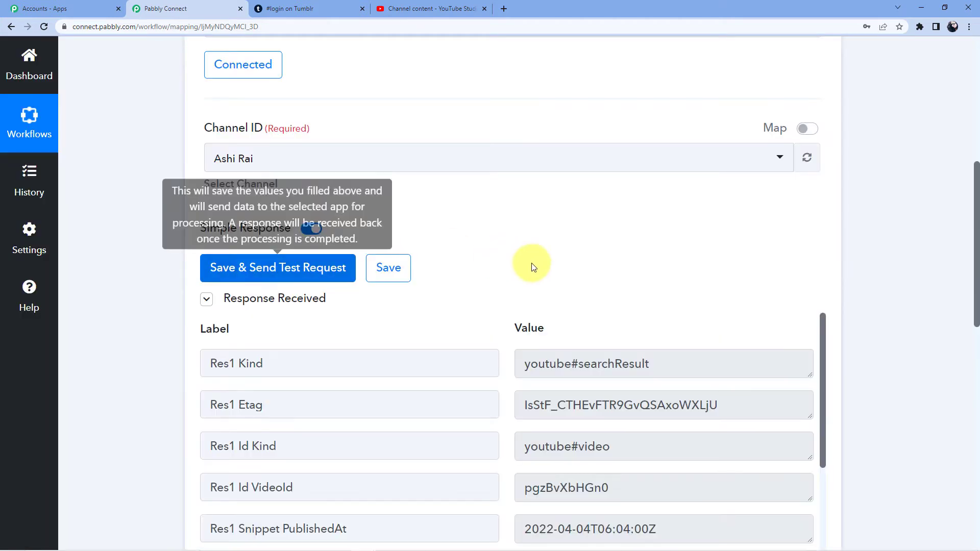
scroll(561, 267, down, 2)
scroll(691, 290, down, 3)
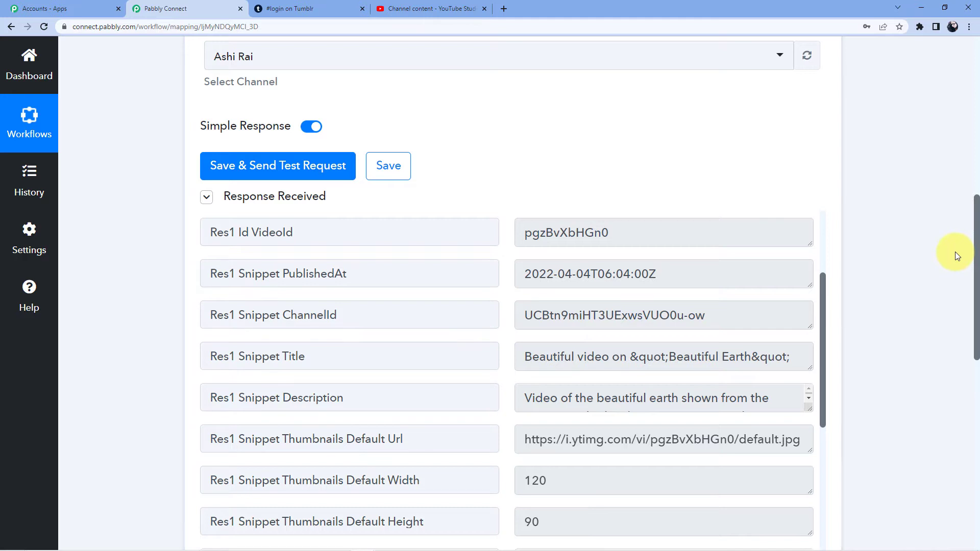
scroll(957, 246, down, 4)
scroll(901, 259, up, 3)
scroll(837, 361, down, 1)
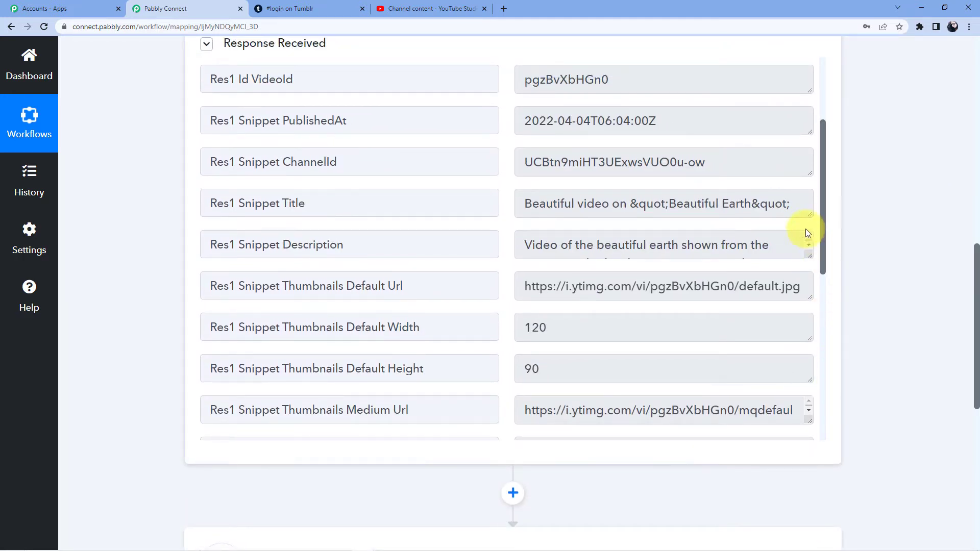
mouse_move(811, 215)
mouse_down()
mouse_move(810, 253)
mouse_move(811, 226)
mouse_up()
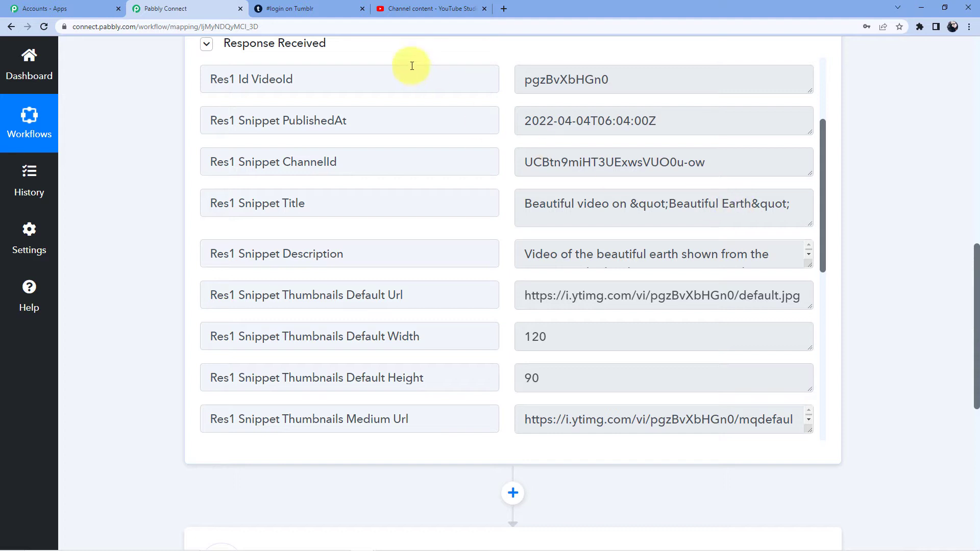
click(408, 8)
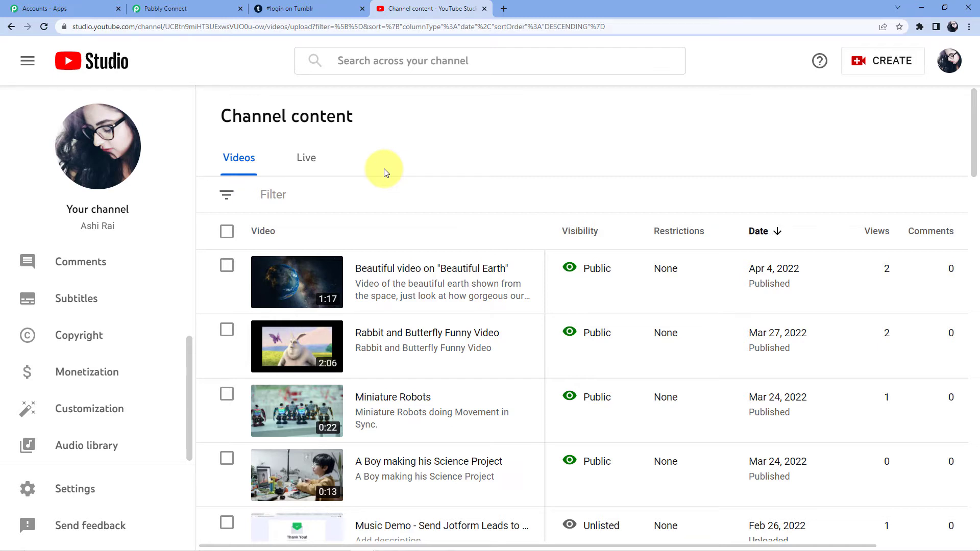
click(215, 7)
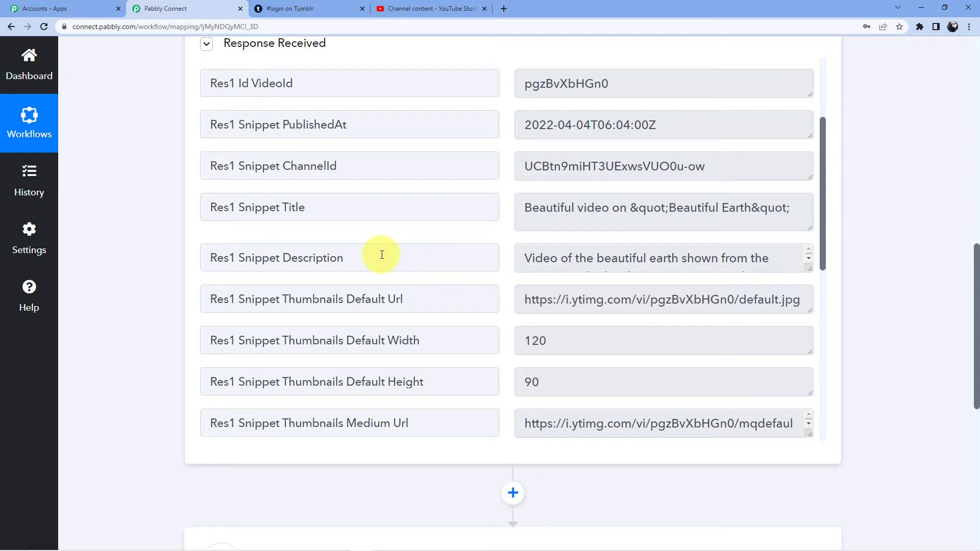
scroll(381, 254, up, 3)
scroll(327, 245, up, 4)
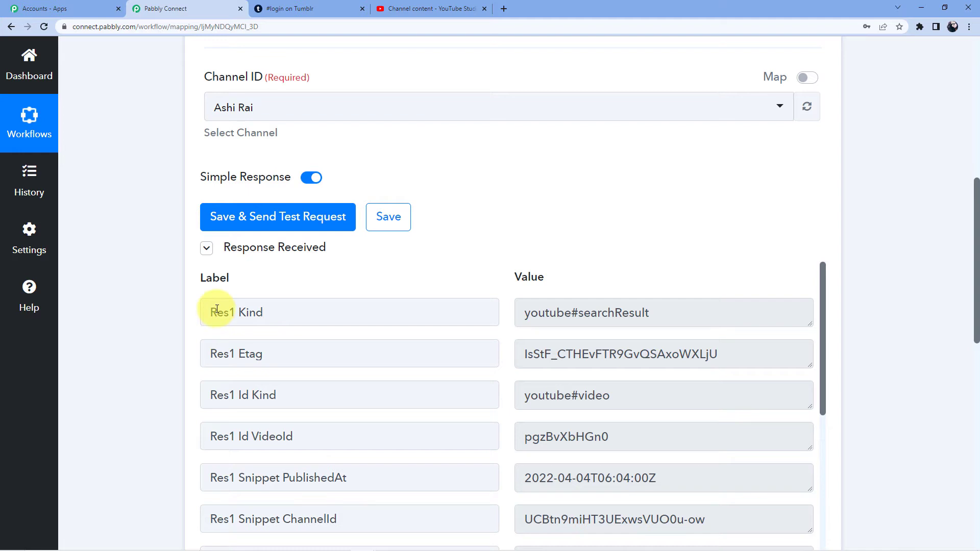
Set the workflow's action app to Tumblr with the action event Create Link Post.
scroll(174, 302, down, 5)
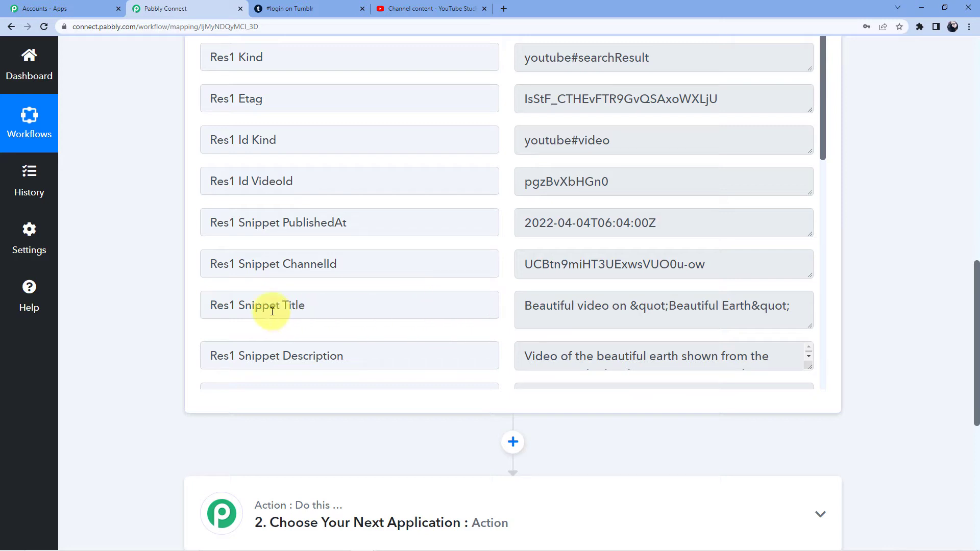
scroll(167, 321, down, 7)
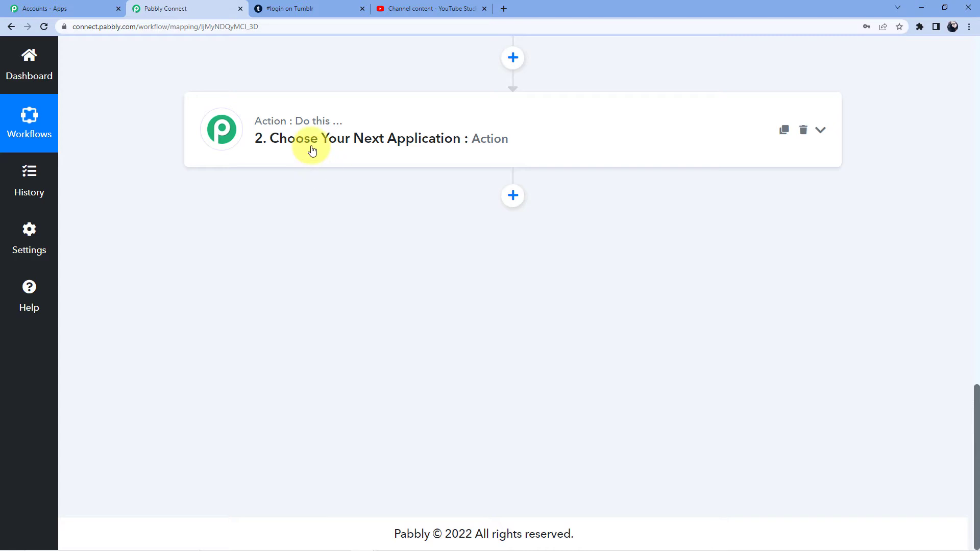
click(312, 150)
click(306, 222)
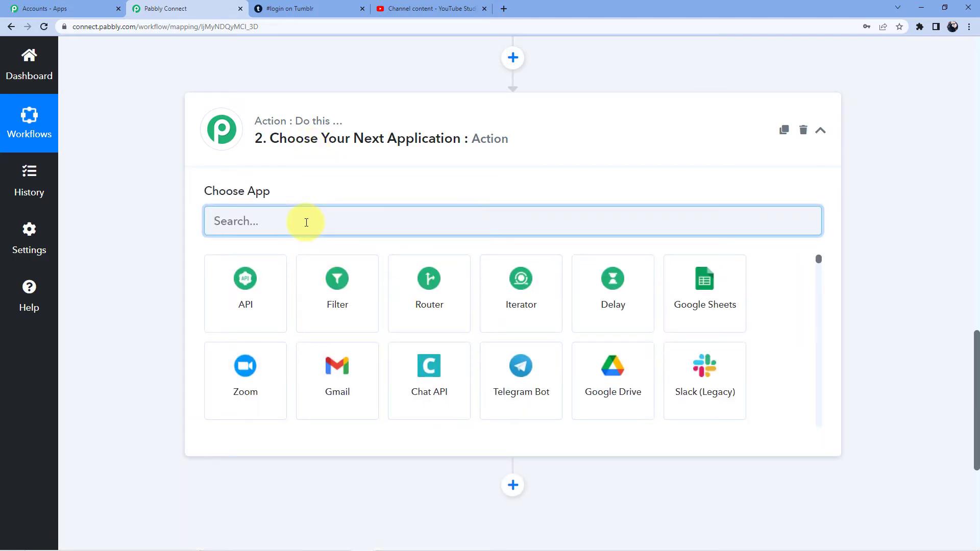
text(Tumbl)
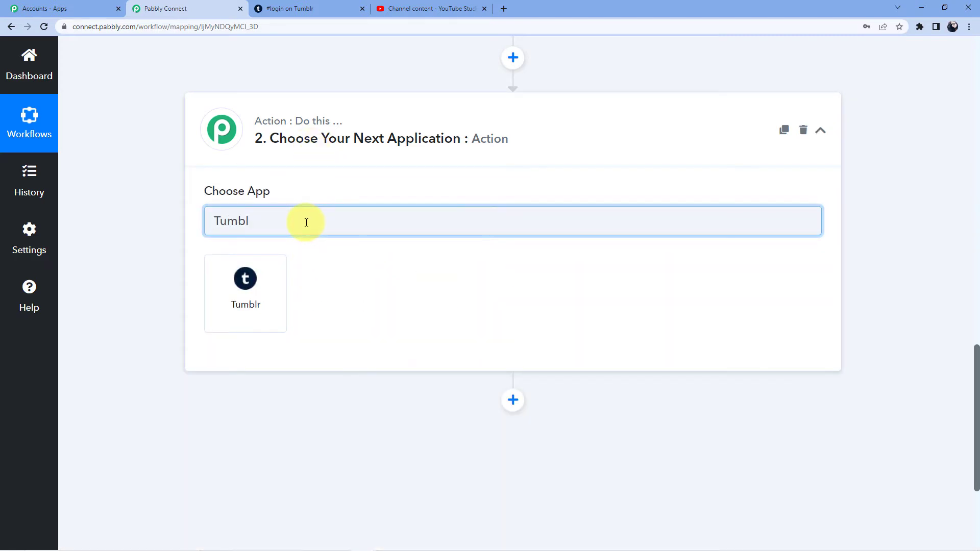
click(268, 280)
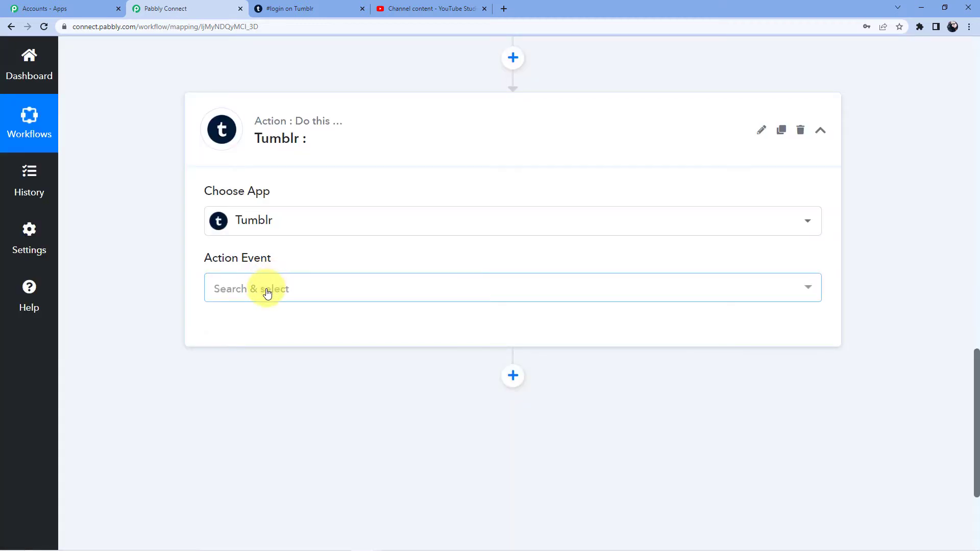
click(266, 288)
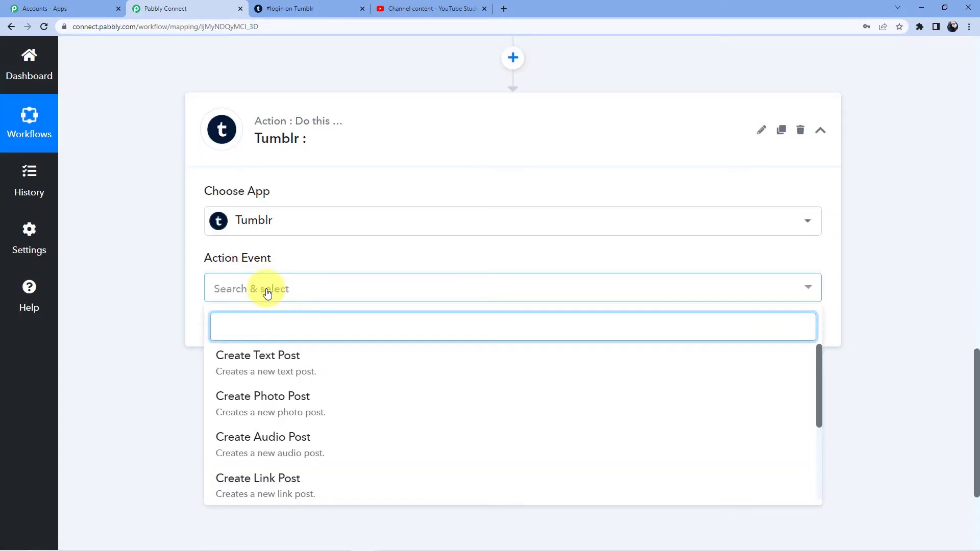
scroll(300, 276, down, 1)
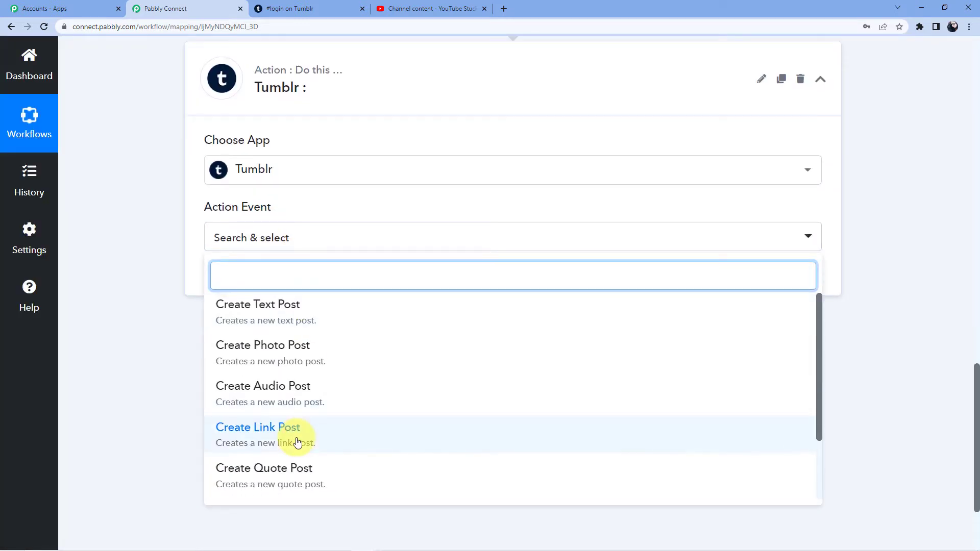
click(272, 435)
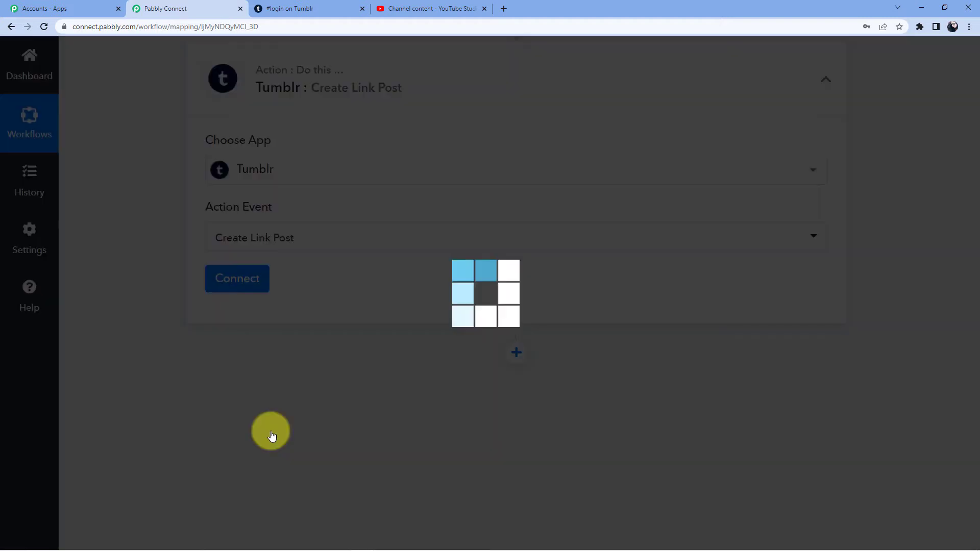
Add a new Tumblr connection to the action and allow Pabbly Connect read and write access to the account.
click(235, 286)
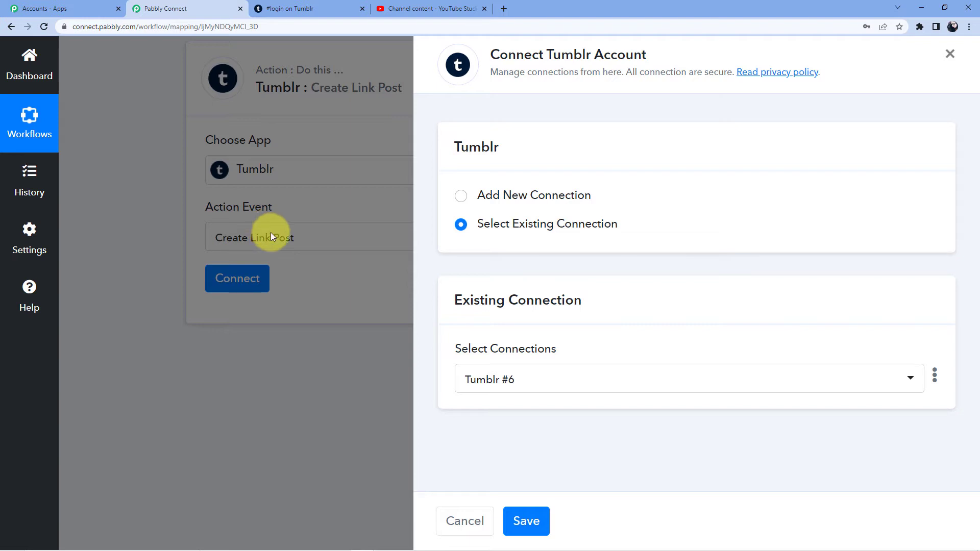
click(518, 194)
click(507, 356)
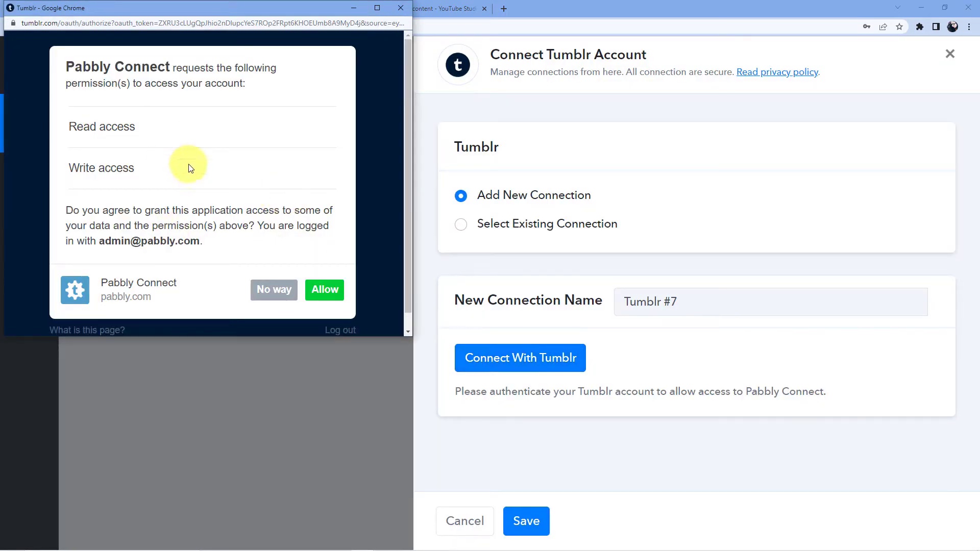
click(324, 291)
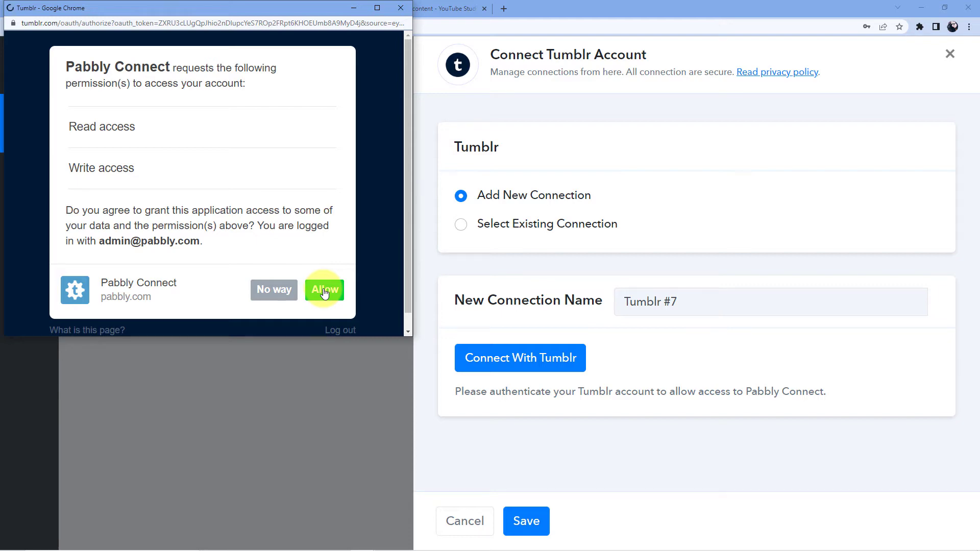
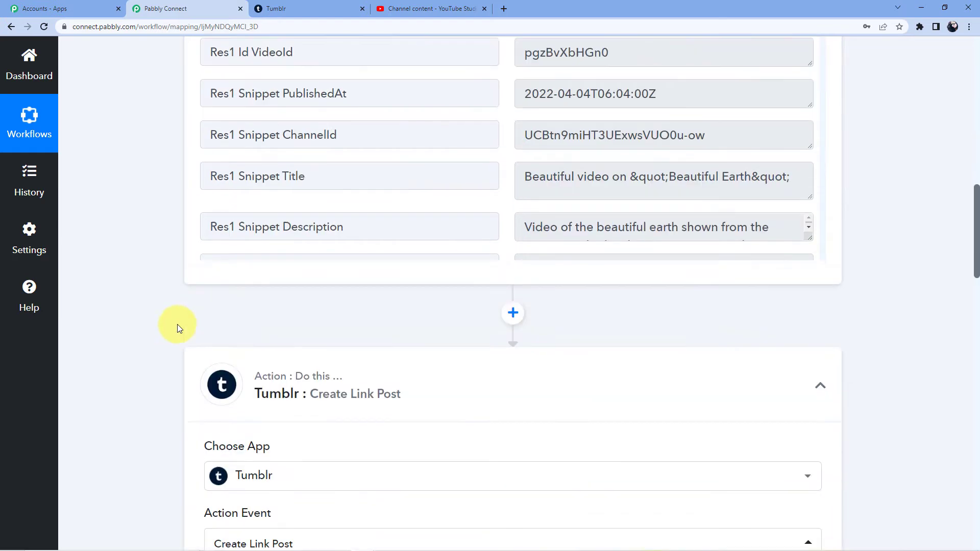
Map the Tumblr post's Link Title to Res1 Snippet Title from the YouTube trigger.
scroll(245, 332, down, 4)
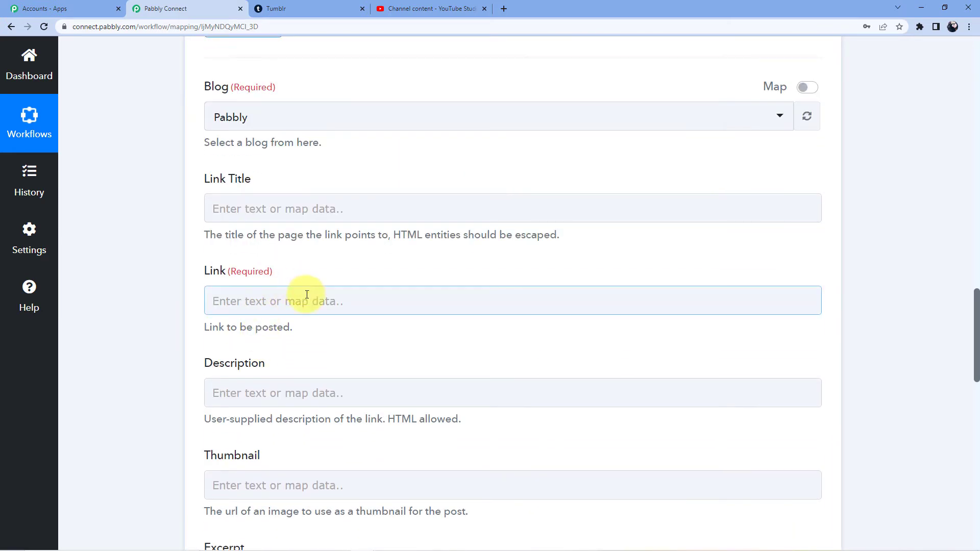
click(258, 210)
click(277, 321)
scroll(480, 271, down, 3)
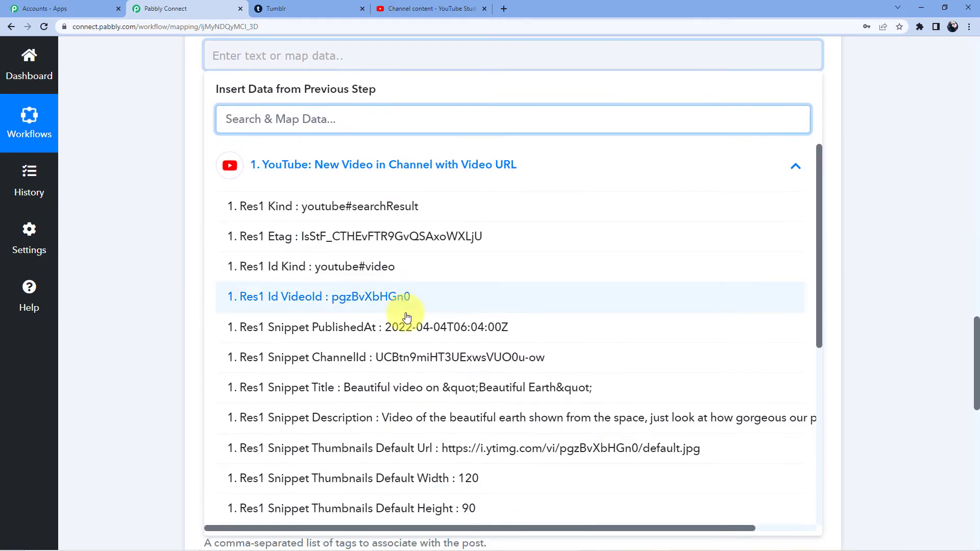
scroll(400, 317, down, 4)
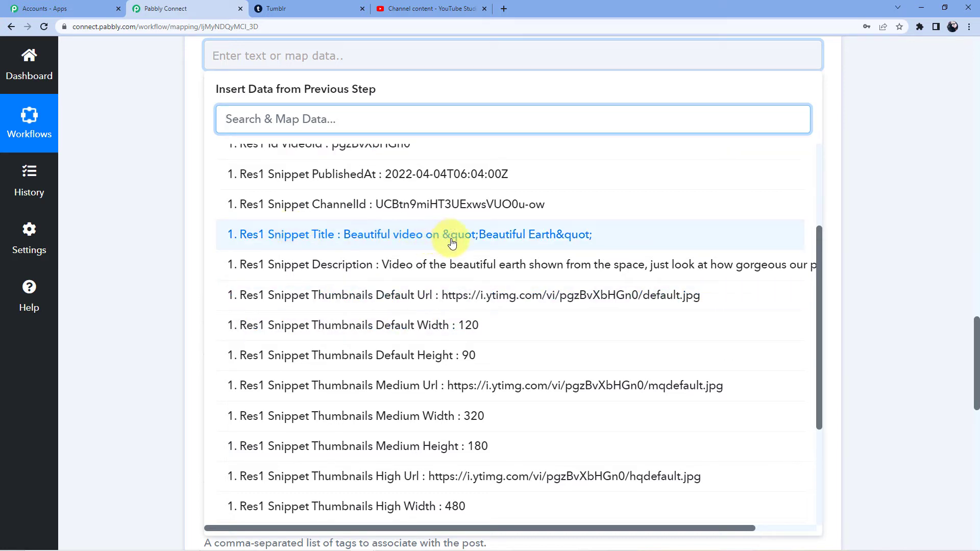
click(525, 236)
click(175, 179)
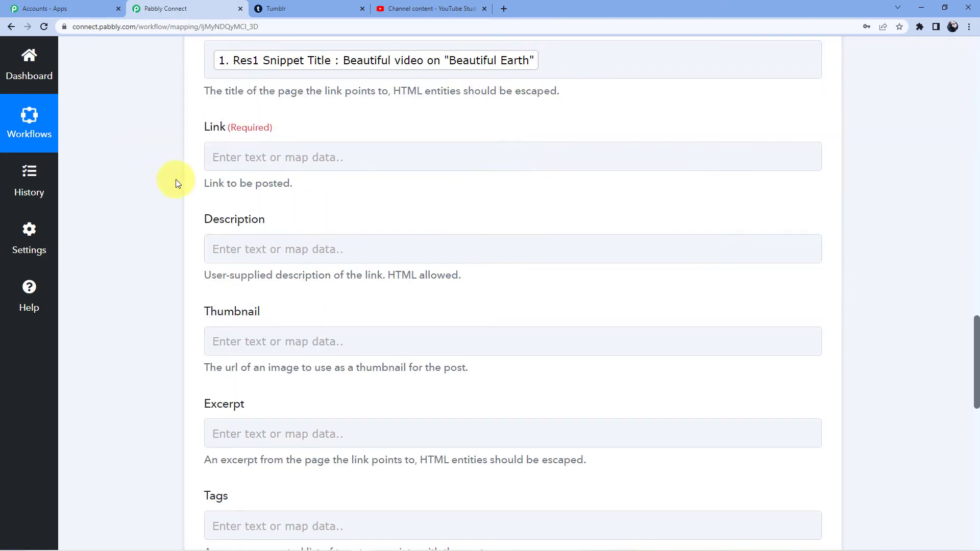
Map the post's required Link to Res2 Embed Url from the YouTube trigger.
scroll(175, 179, down, 2)
scroll(178, 189, up, 3)
click(263, 217)
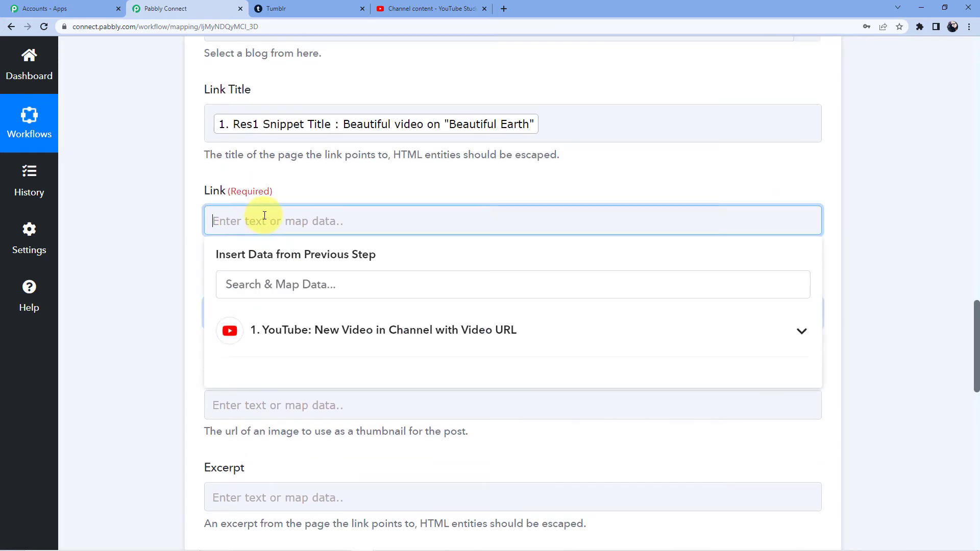
click(349, 319)
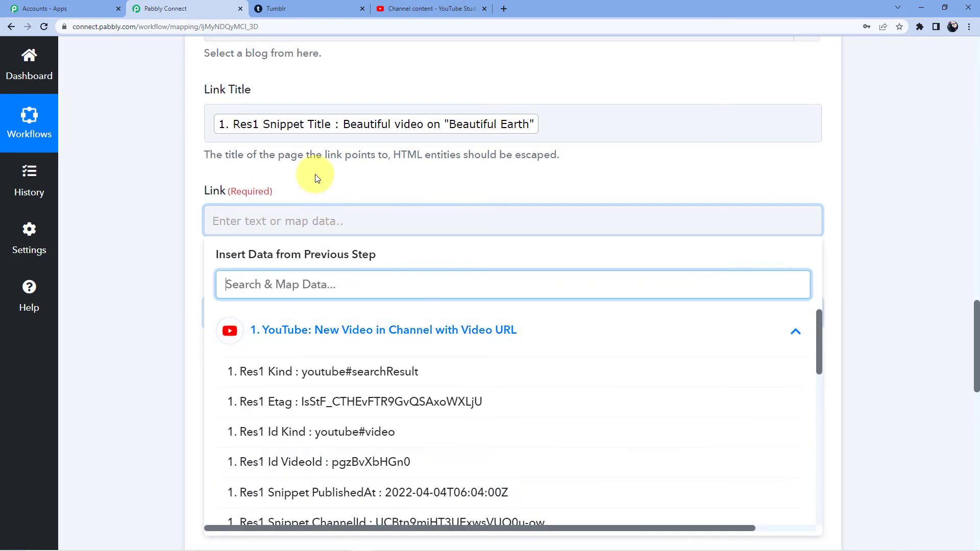
scroll(316, 173, down, 5)
scroll(316, 171, down, 10)
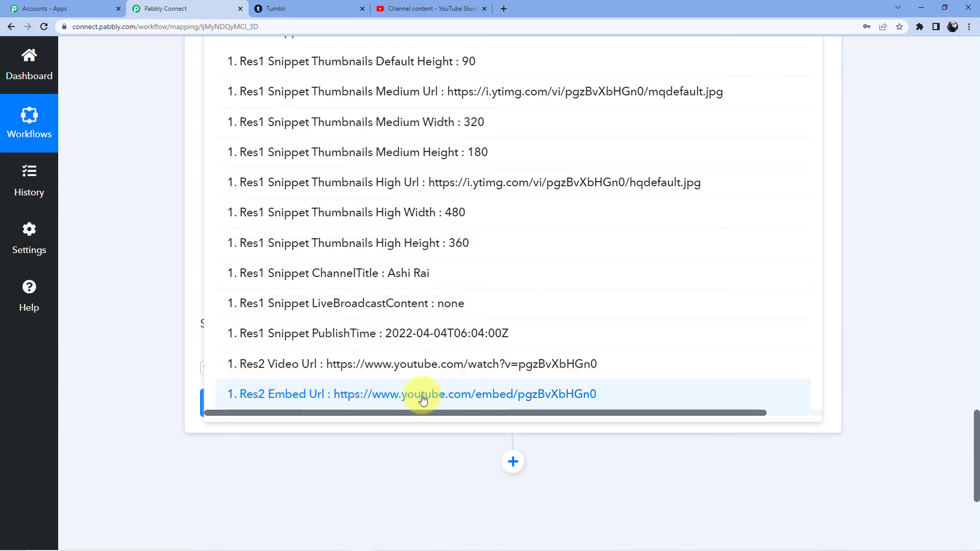
click(495, 400)
click(158, 225)
Map the post's Description to Res1 Snippet Description from the YouTube trigger.
scroll(158, 225, down, 3)
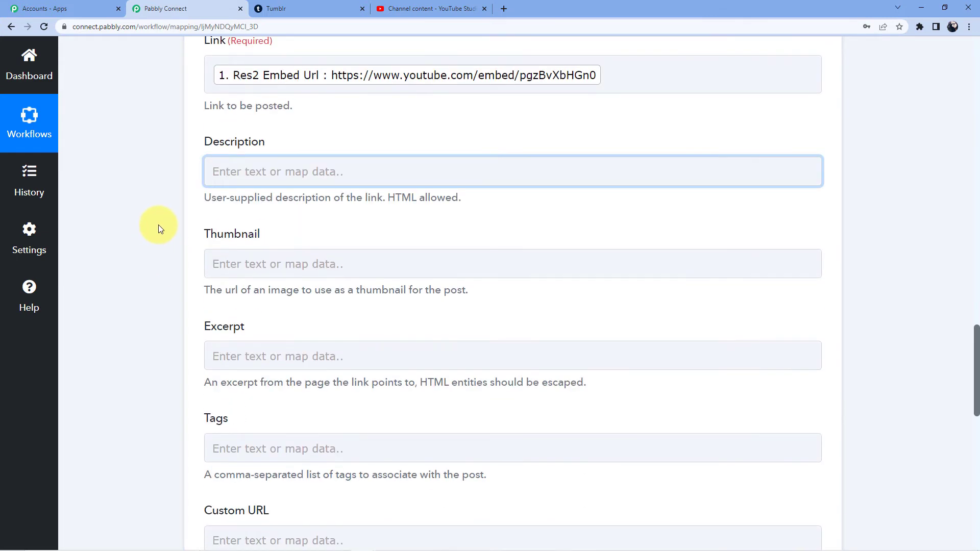
click(252, 168)
scroll(263, 174, down, 2)
click(313, 128)
scroll(397, 280, down, 3)
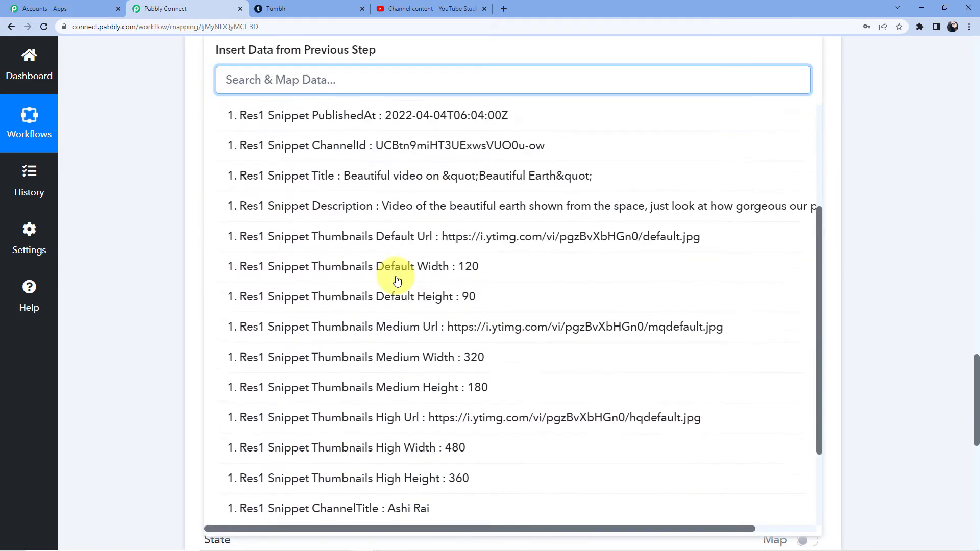
scroll(397, 281, down, 2)
scroll(402, 304, up, 3)
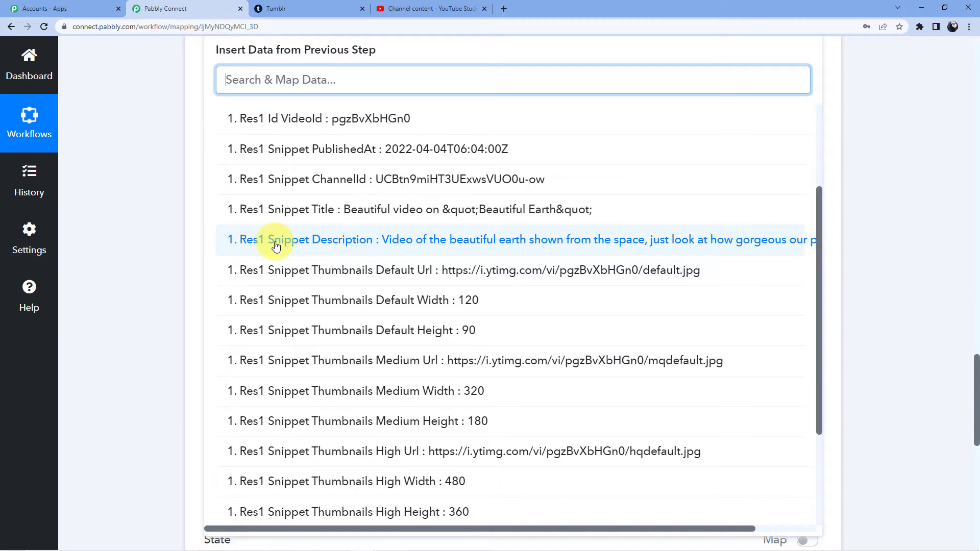
click(460, 240)
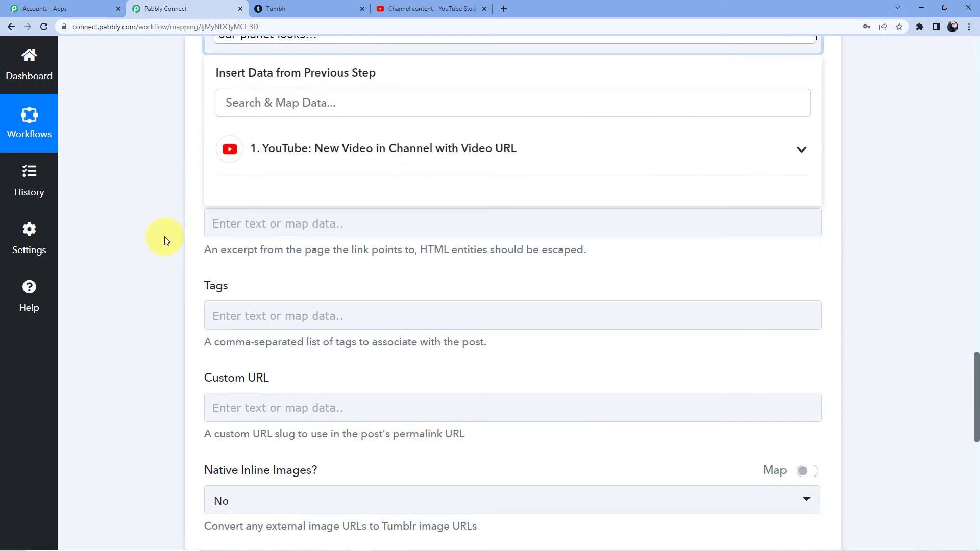
click(146, 213)
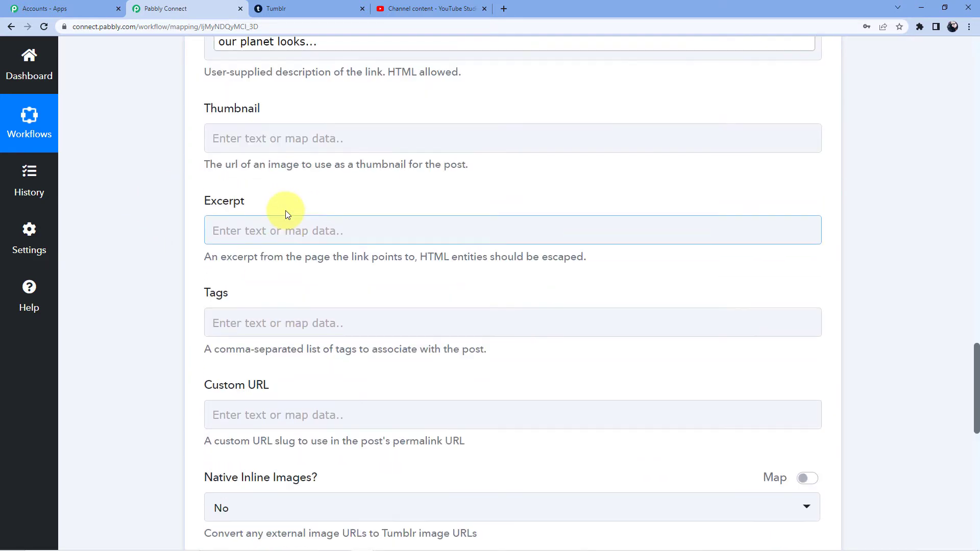
Save the Tumblr action with a test request and review the received response.
scroll(285, 212, down, 8)
click(270, 344)
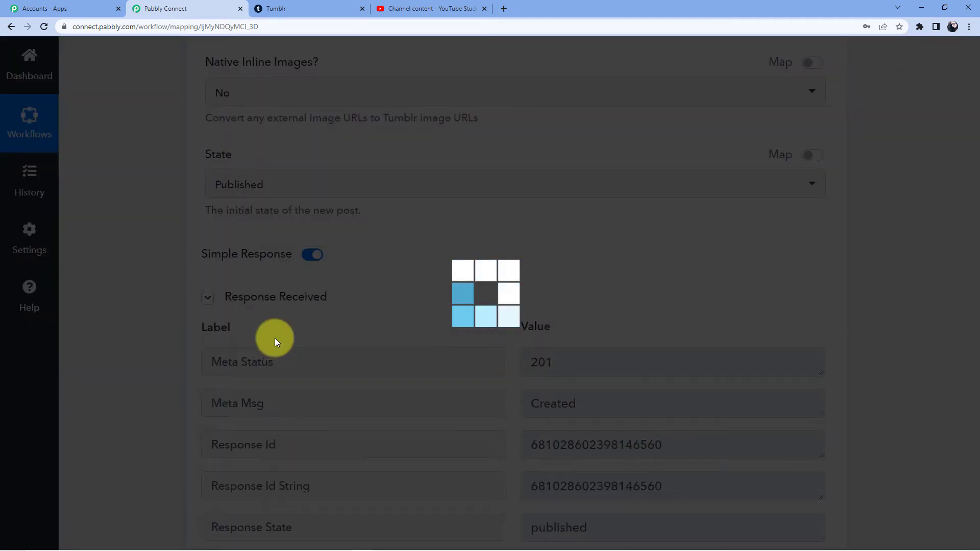
scroll(587, 240, down, 4)
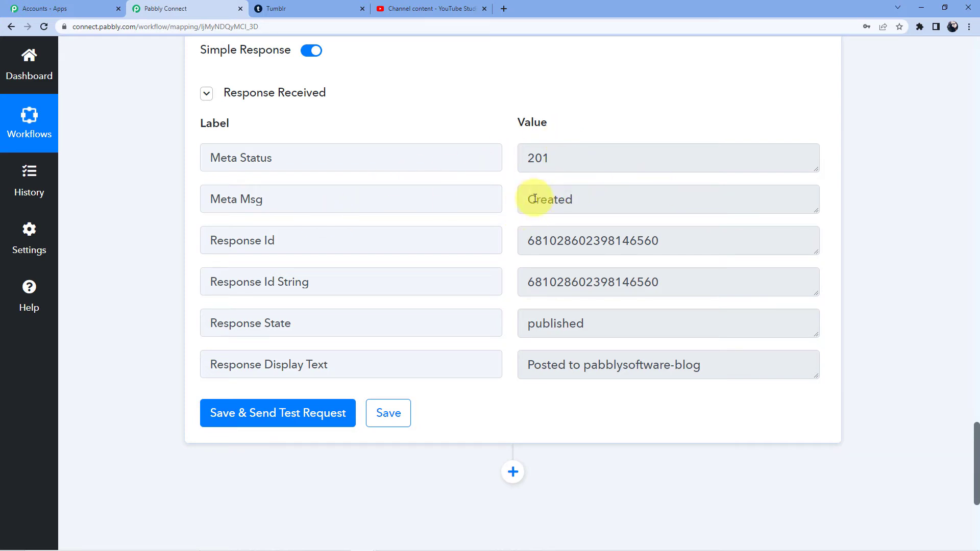
Switch to Tumblr, reload the dashboard, and check the new link post by playing its linked video and closing the video page.
click(306, 9)
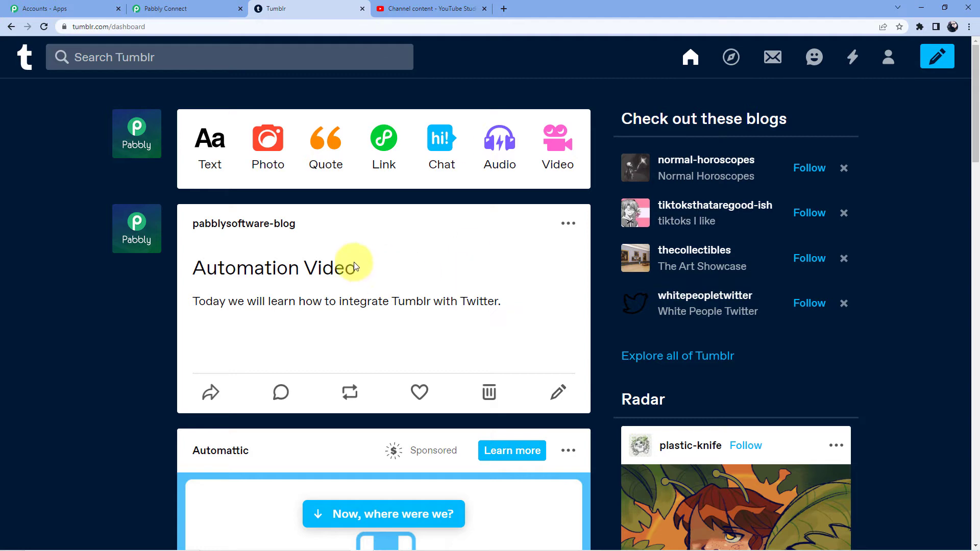
click(44, 27)
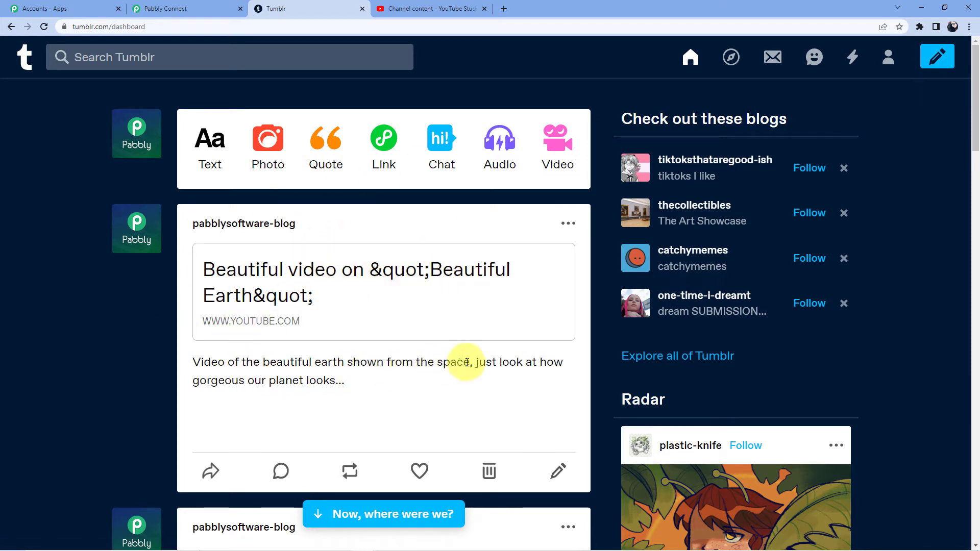
click(324, 290)
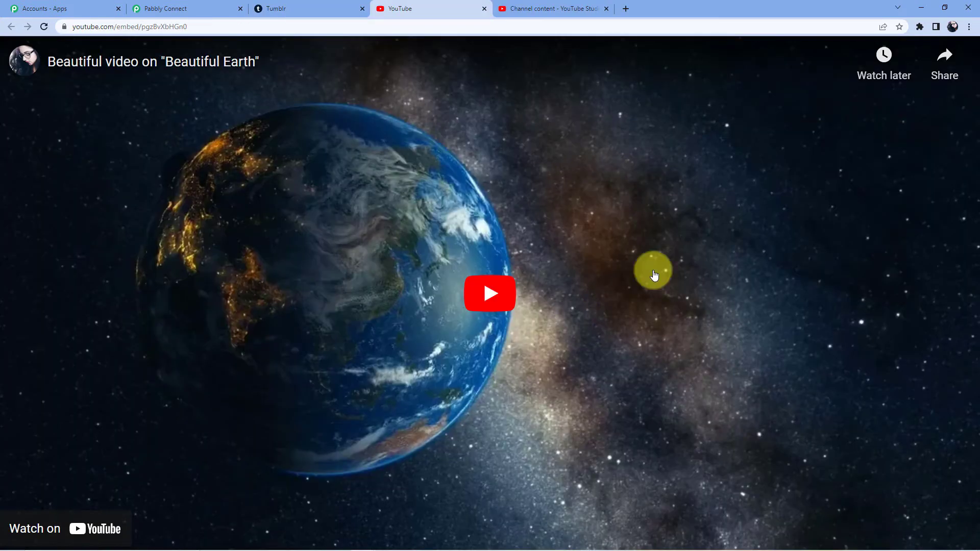
click(503, 300)
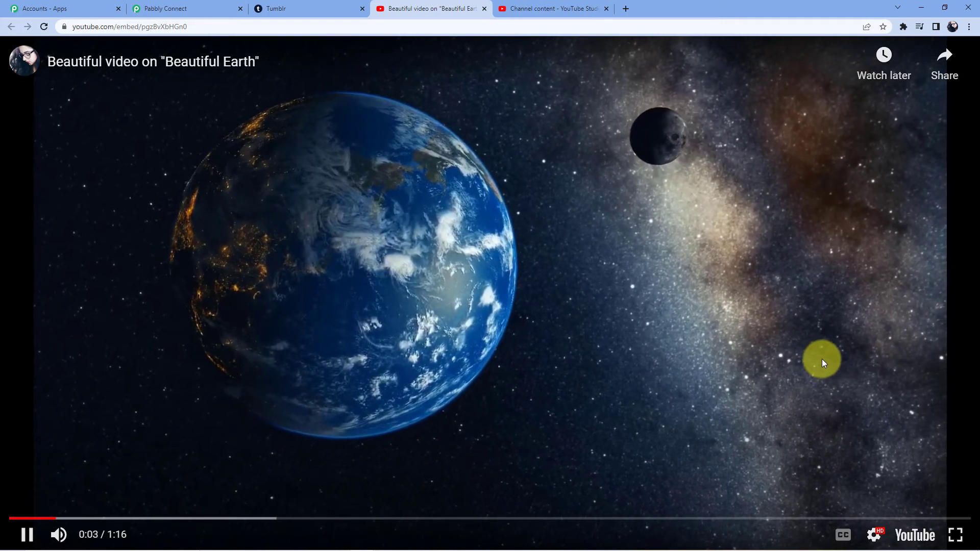
click(484, 8)
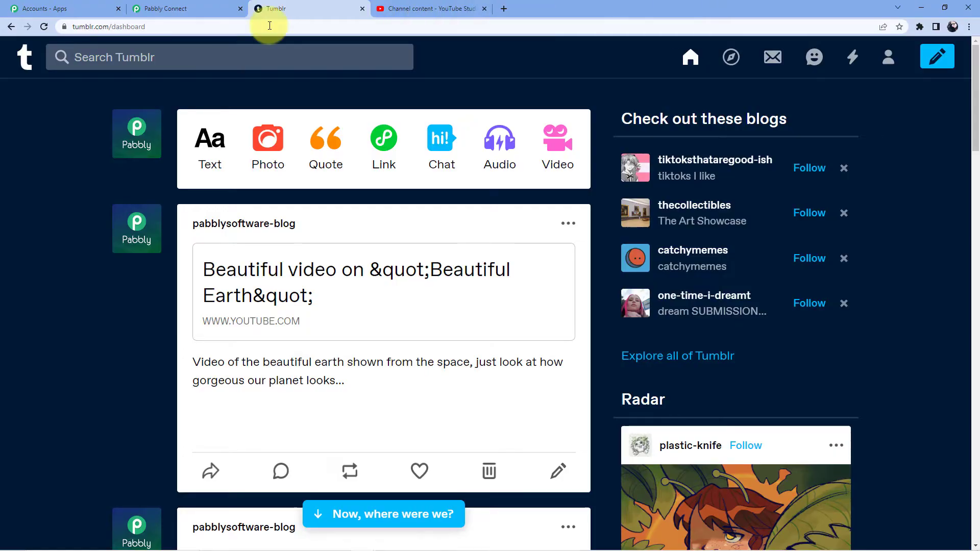
Switch to YouTube Studio and upload the video file "Once in a Bluemoon" from the Desktop folder.
click(220, 9)
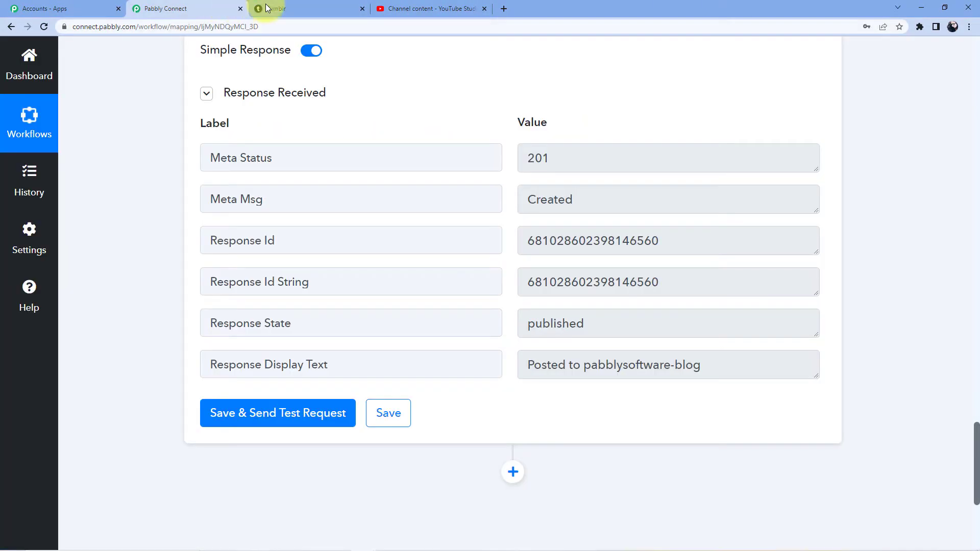
click(424, 9)
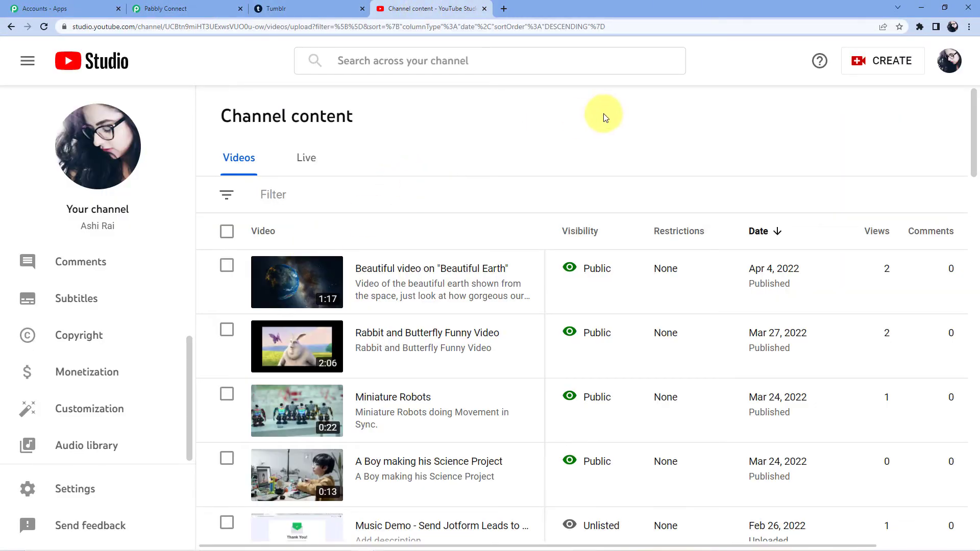
click(872, 67)
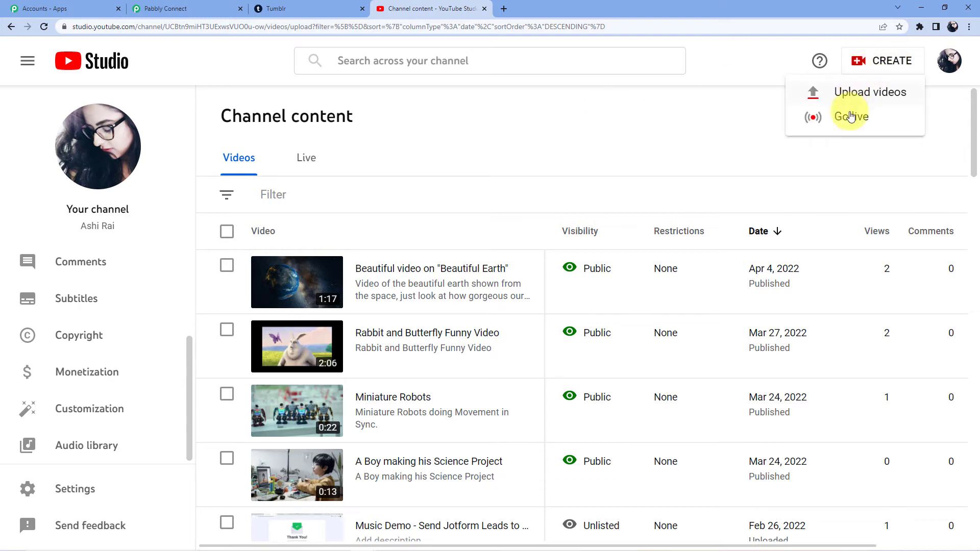
click(844, 93)
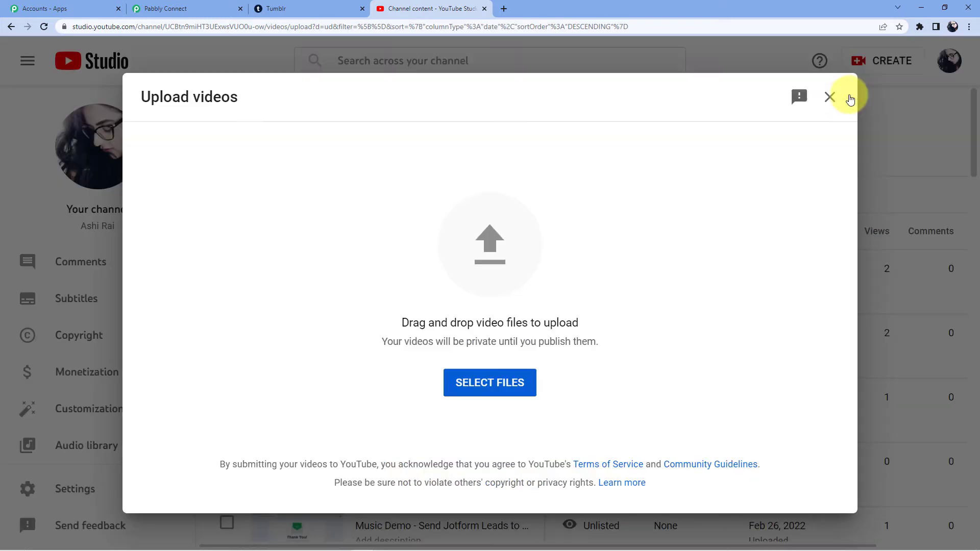
click(491, 383)
scroll(249, 130, down, 10)
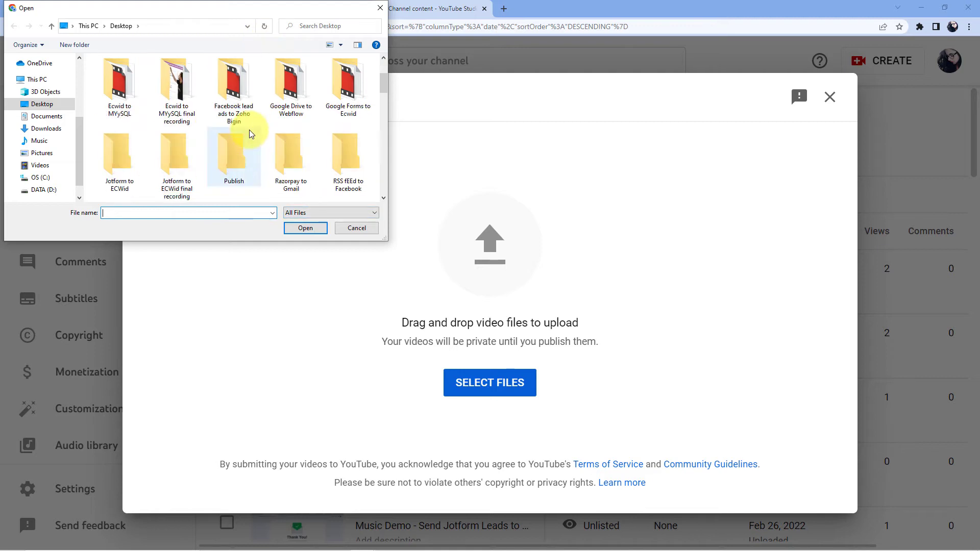
click(291, 87)
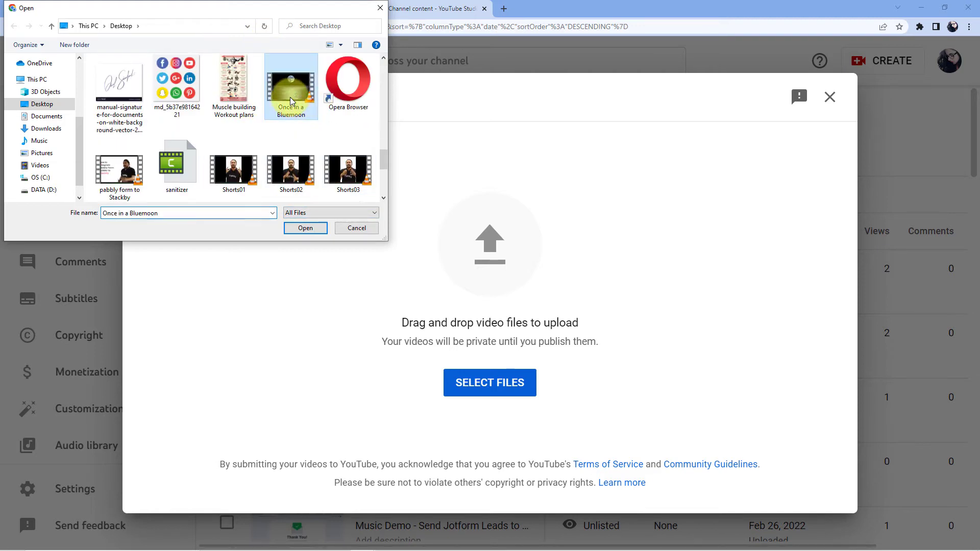
click(305, 227)
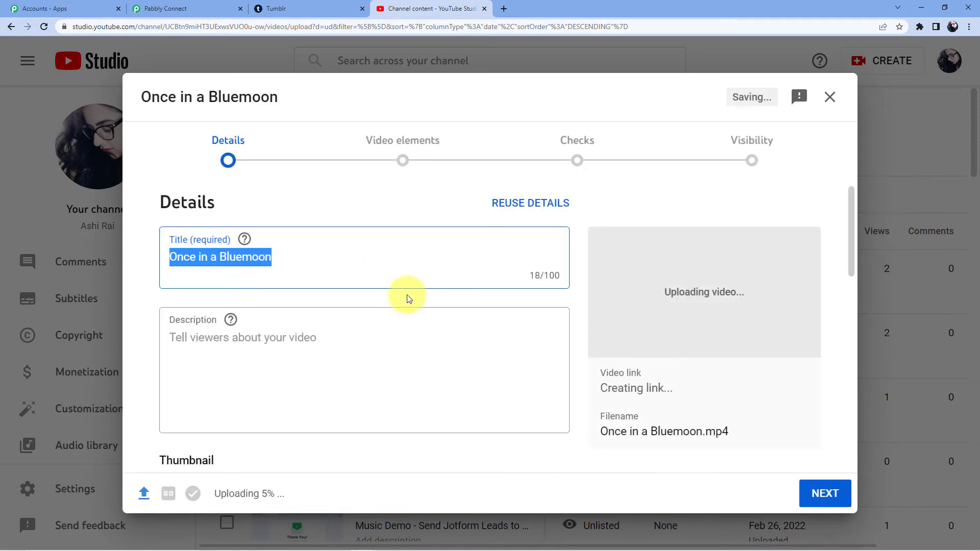
Enter "The Ocean is looking beautiful...." as the uploaded video's description.
click(251, 352)
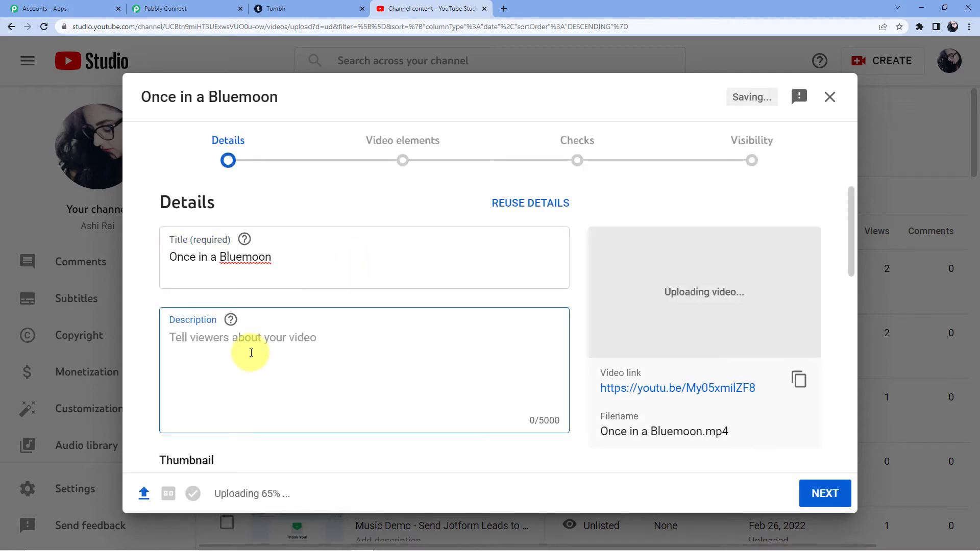
text(The )
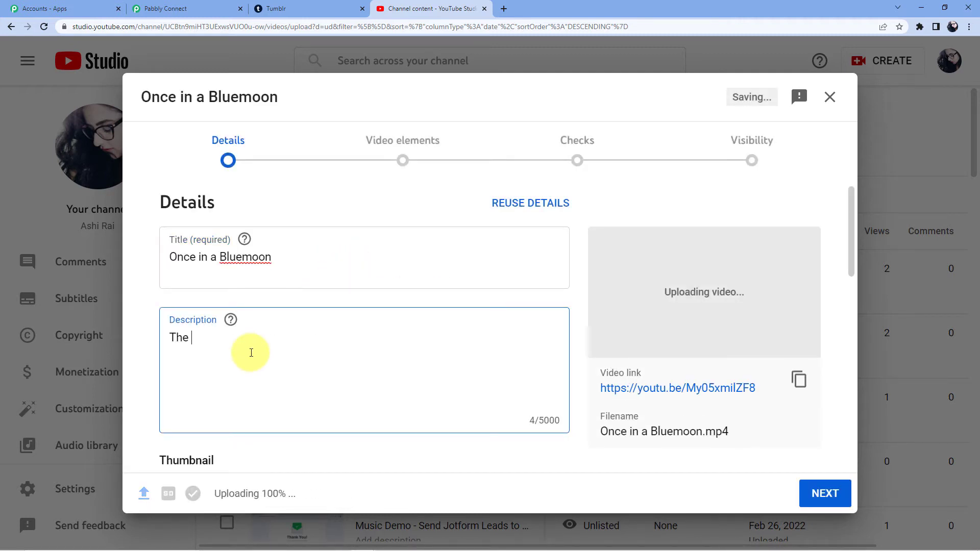
text(Ocean is looking beautiful....)
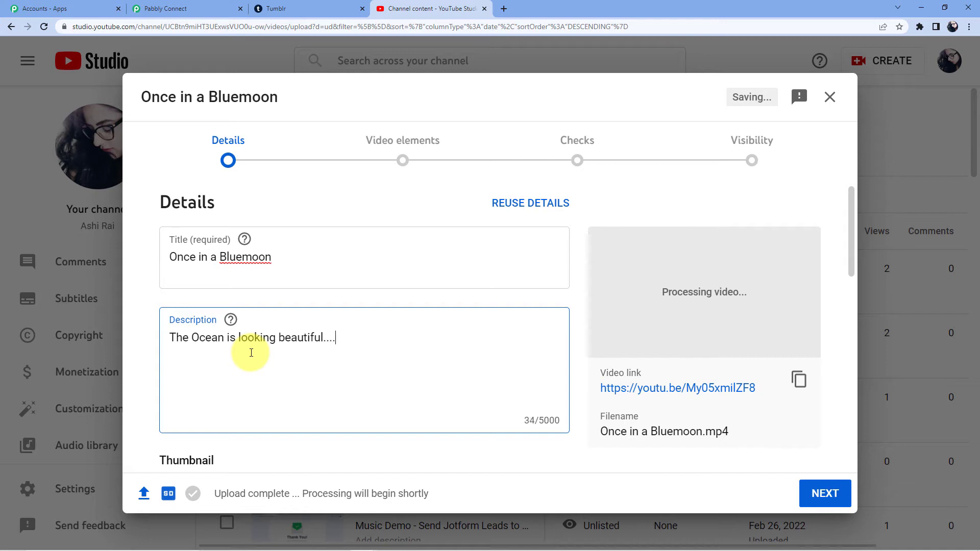
Declare the video as not made for kids and advance through the upload stages to the Visibility settings.
scroll(251, 353, down, 3)
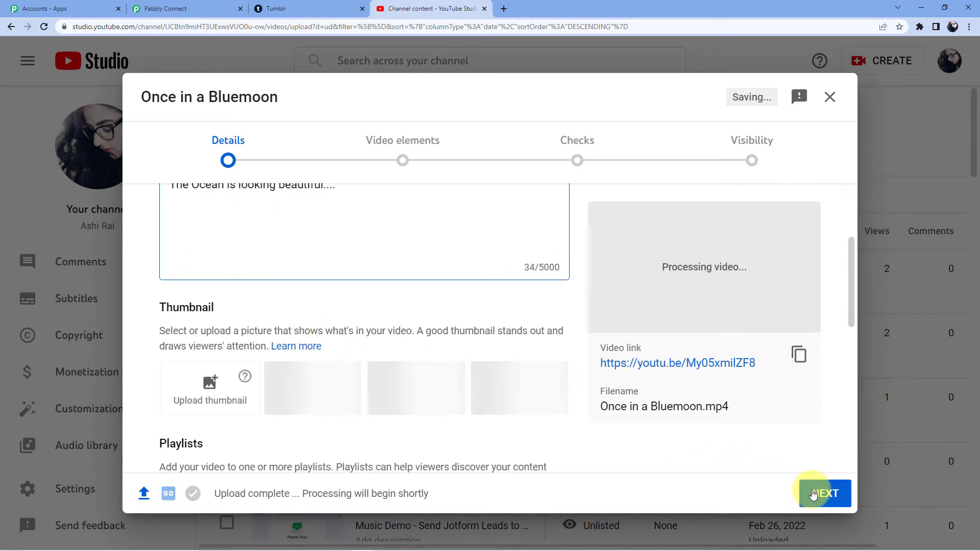
click(815, 491)
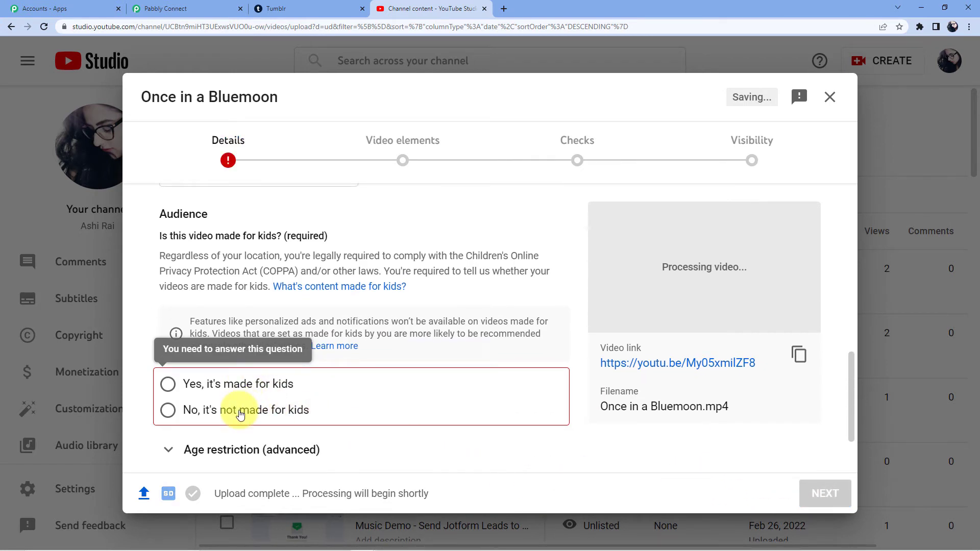
click(230, 410)
click(843, 499)
click(825, 495)
click(826, 495)
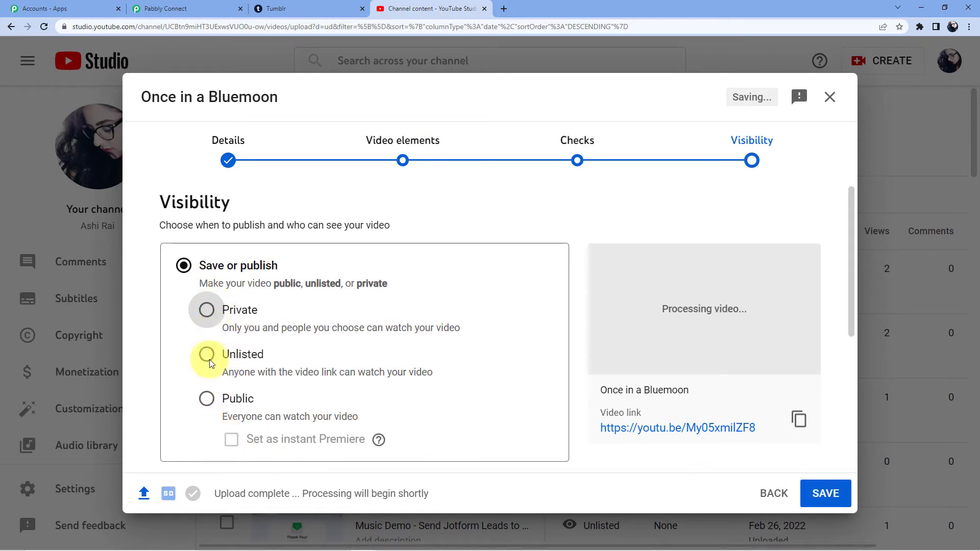
Set the video's visibility to Public, save it, and dismiss the processing notice.
click(206, 399)
click(804, 496)
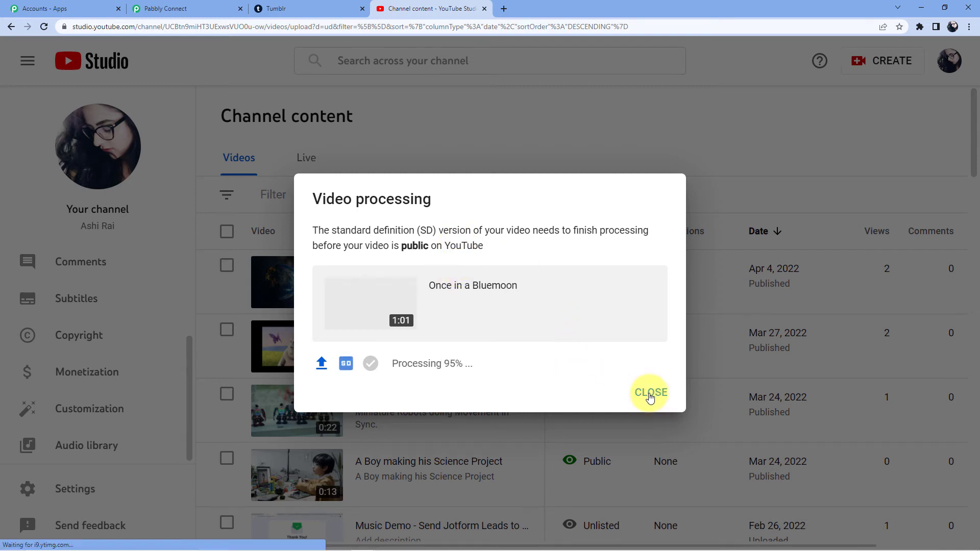
click(651, 393)
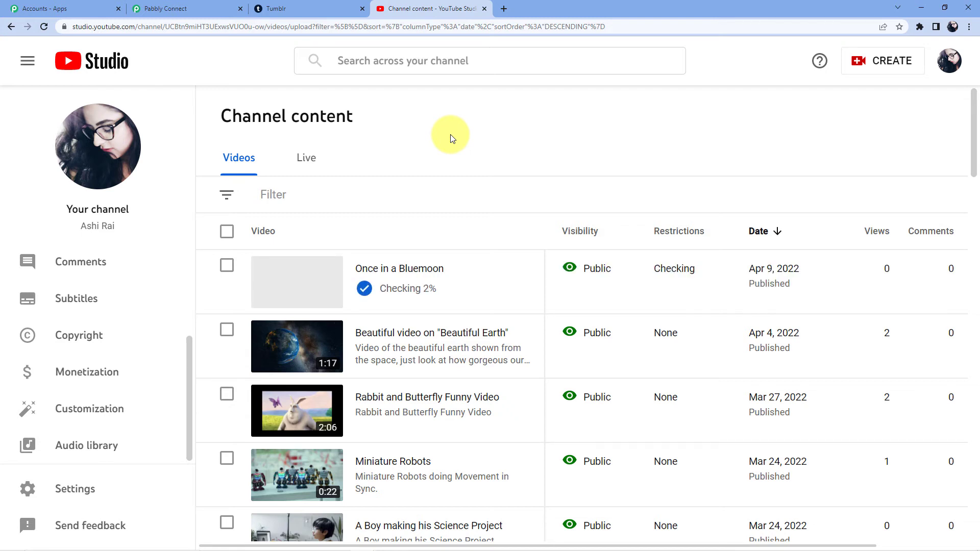
Switch to Tumblr, reload the dashboard, and look for the new video's post there and on the pabblysoftware-blog page.
click(305, 5)
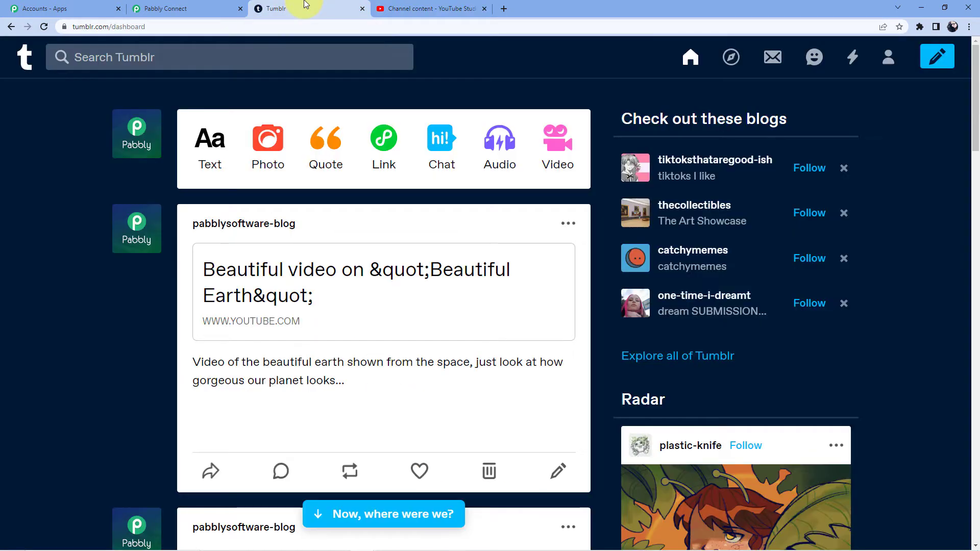
click(44, 28)
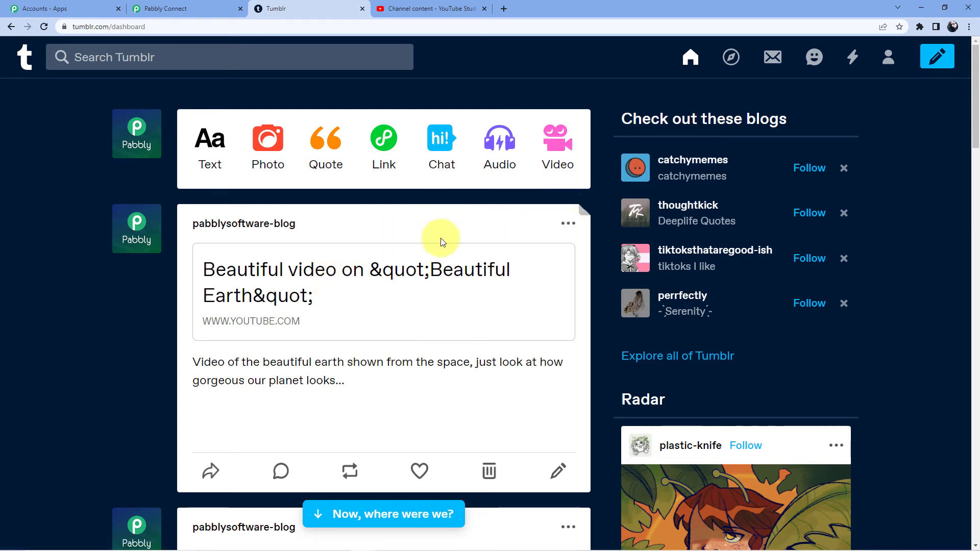
scroll(454, 440, down, 3)
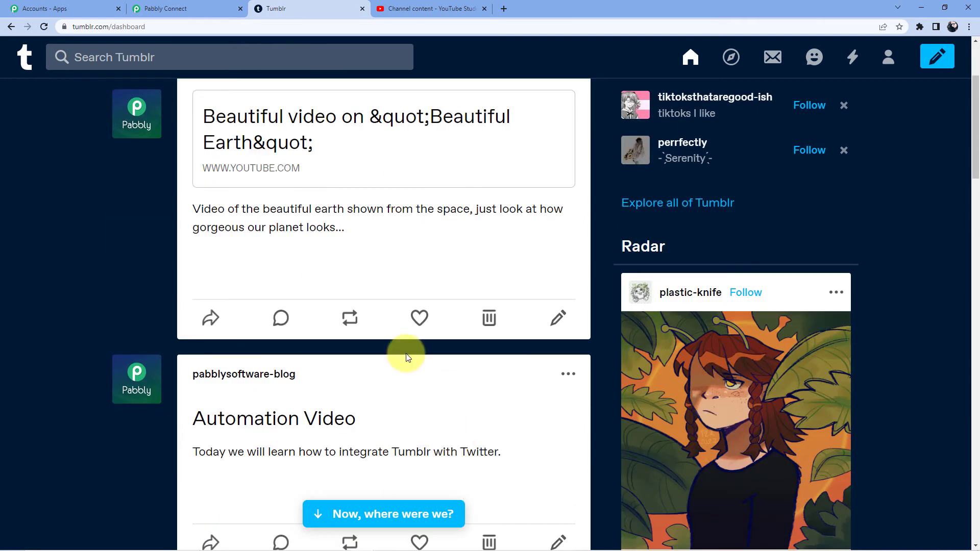
scroll(235, 319, up, 3)
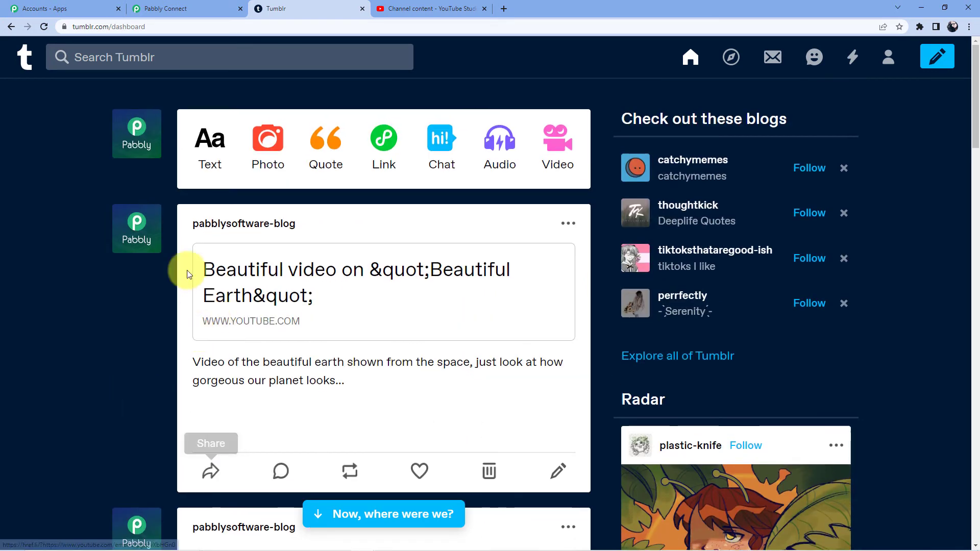
click(153, 223)
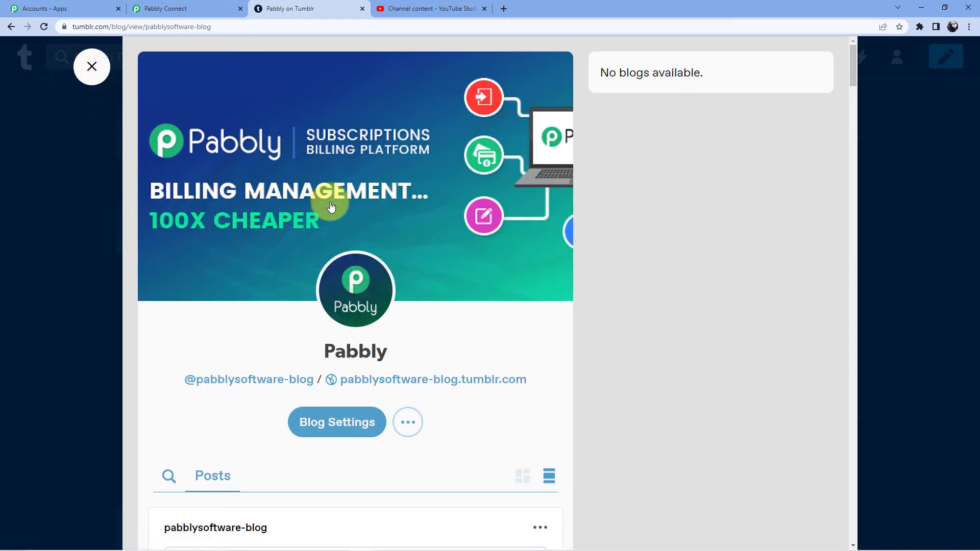
scroll(365, 204, down, 2)
scroll(366, 207, down, 8)
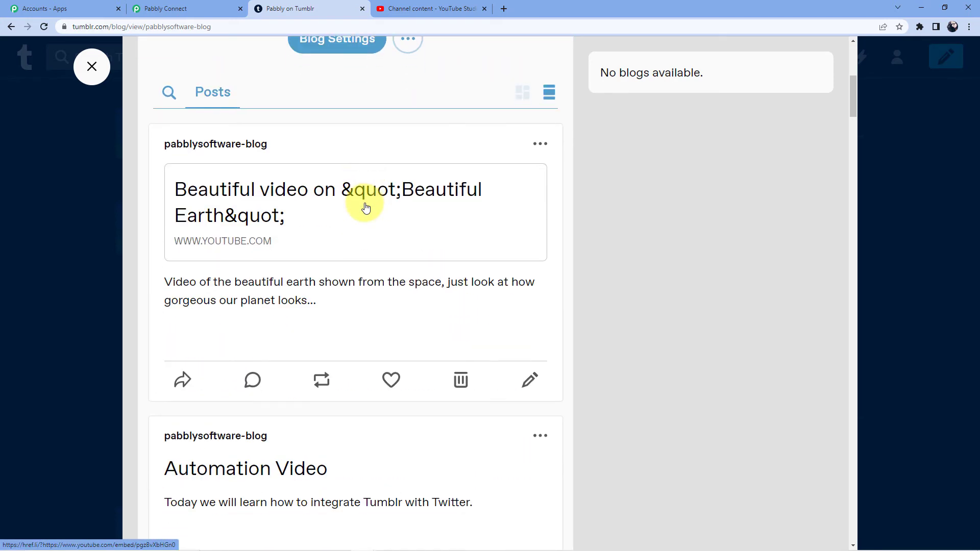
scroll(366, 206, up, 3)
scroll(365, 207, up, 2)
click(91, 67)
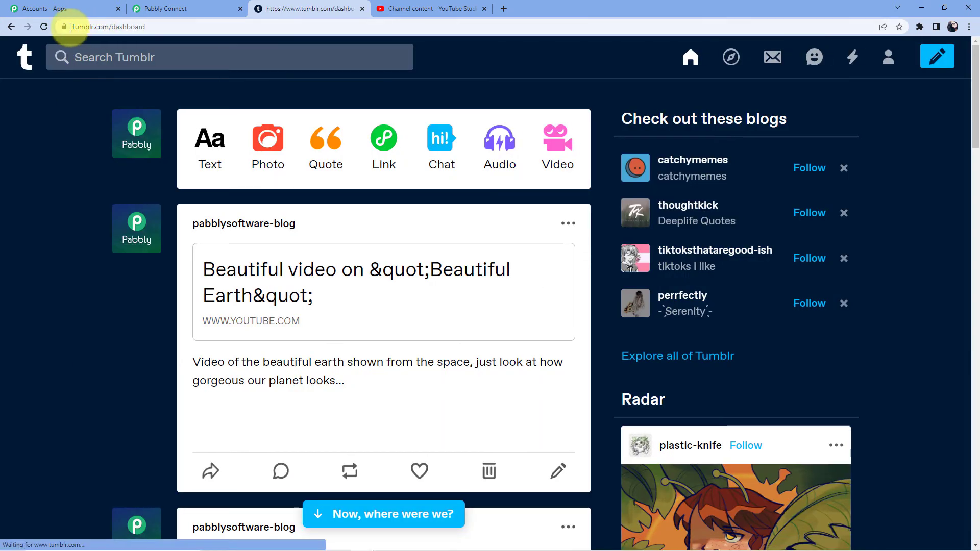
Reload the Tumblr dashboard and compare the posting times of the "Once in a Bluemoon" and "Beautiful Earth" link posts.
click(43, 26)
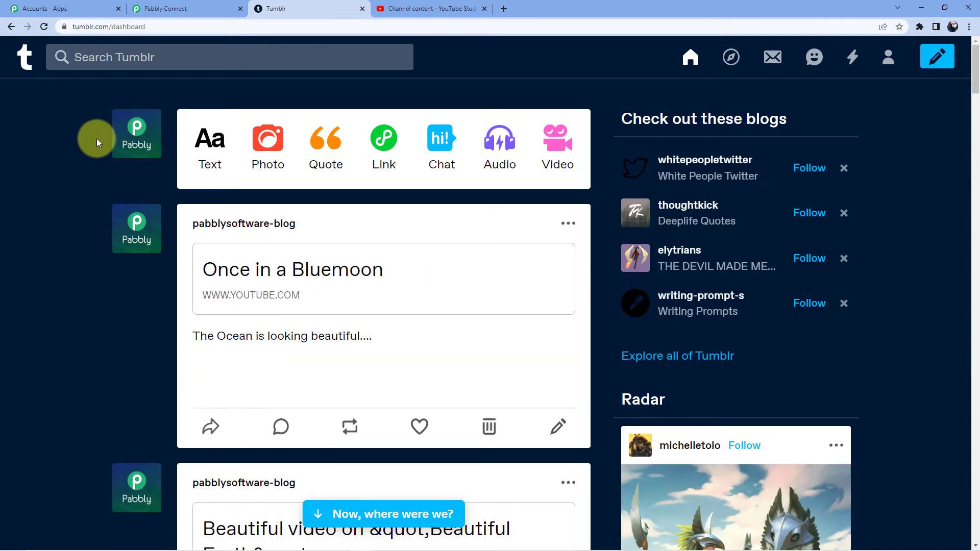
scroll(323, 278, down, 2)
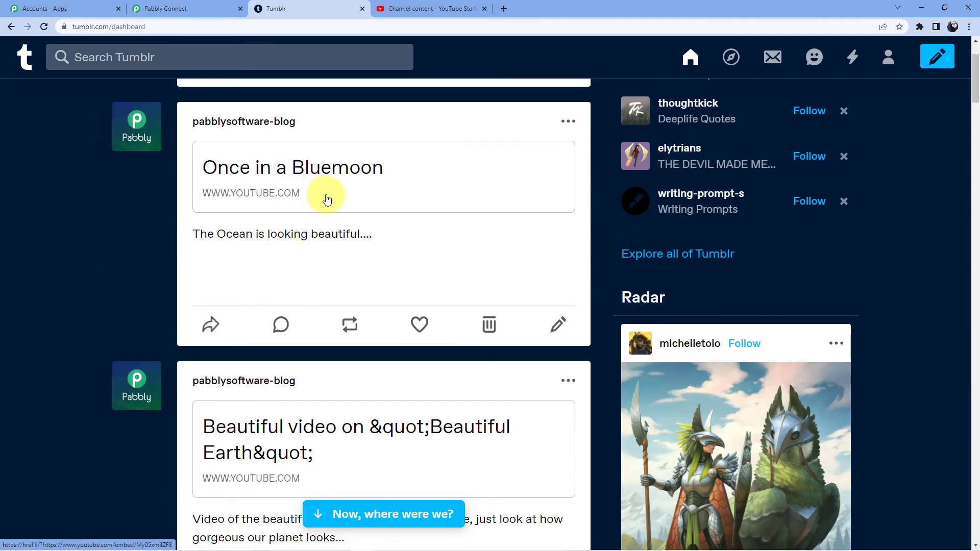
click(568, 122)
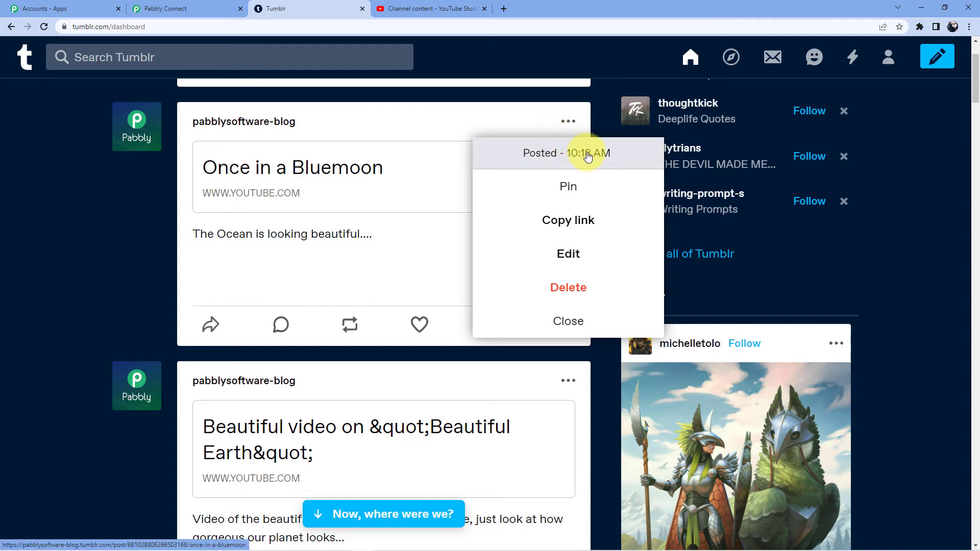
click(155, 195)
click(568, 380)
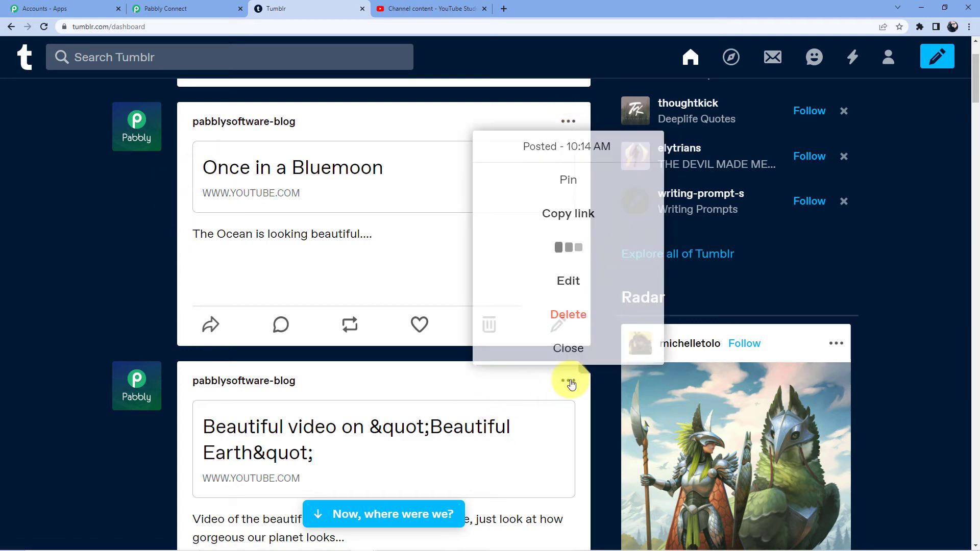
scroll(572, 357, down, 2)
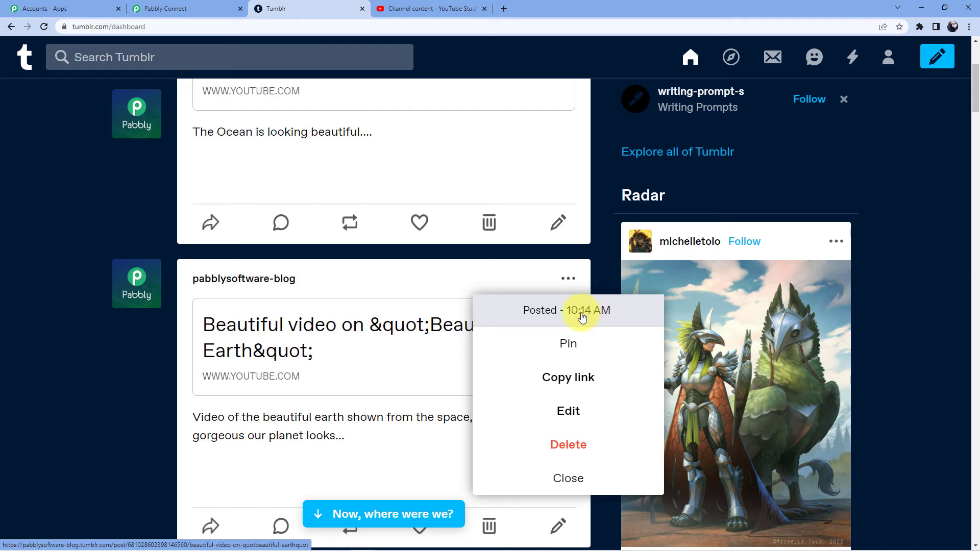
click(192, 253)
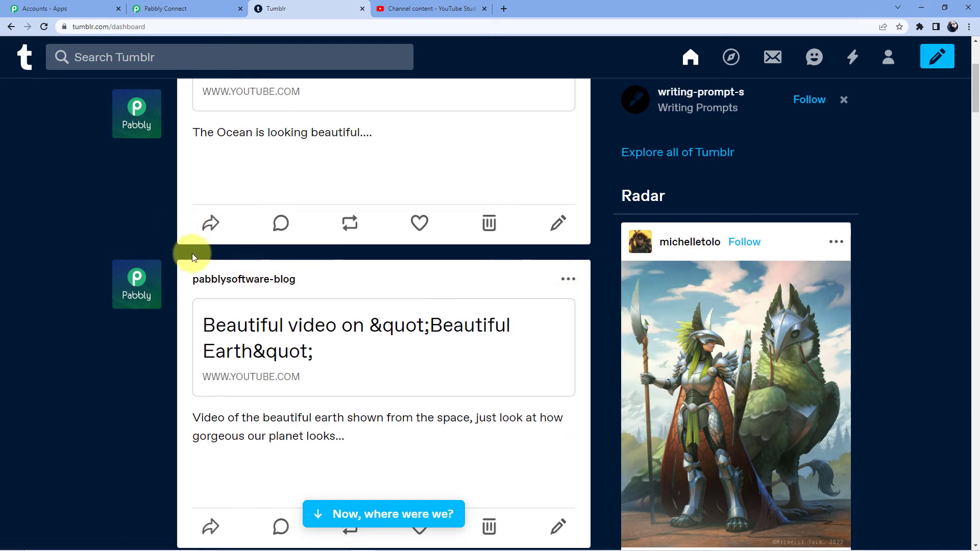
scroll(192, 253, up, 4)
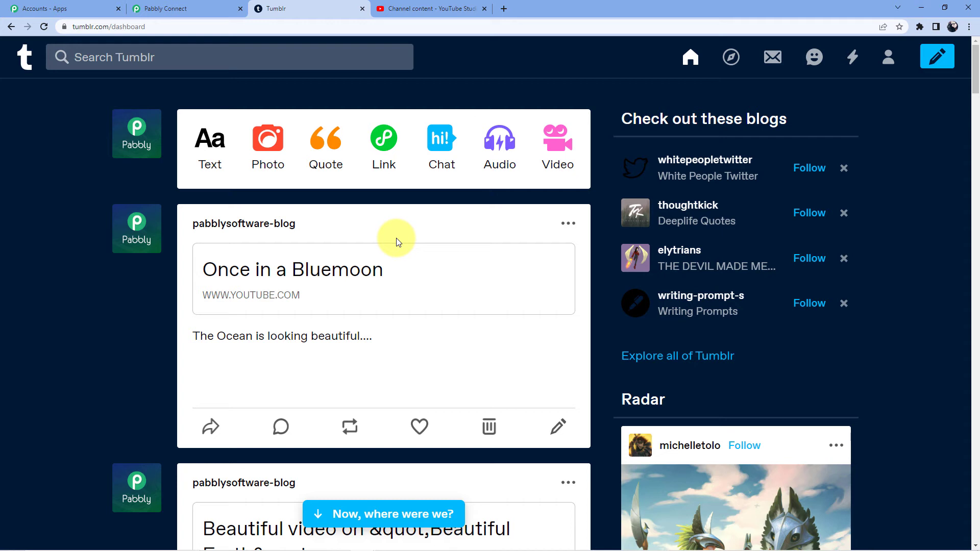
click(569, 218)
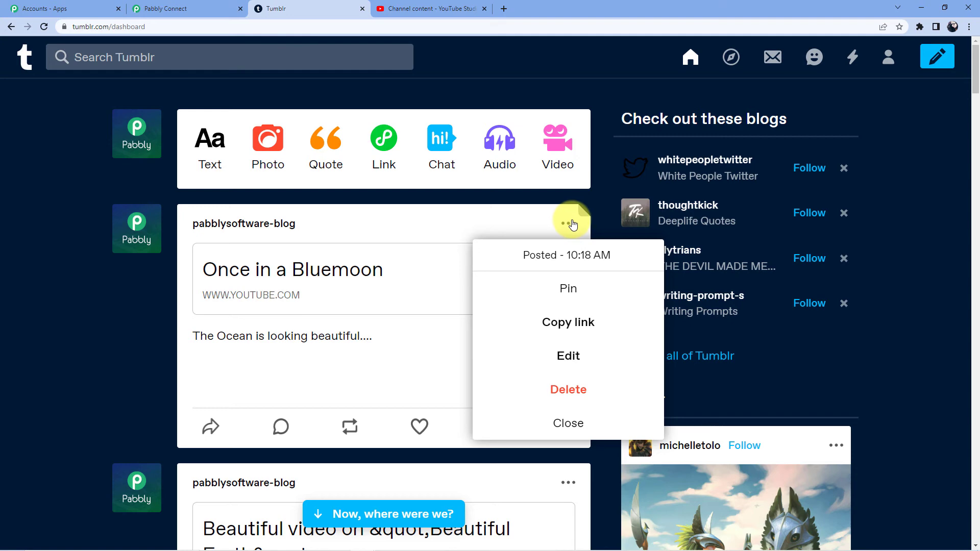
click(531, 213)
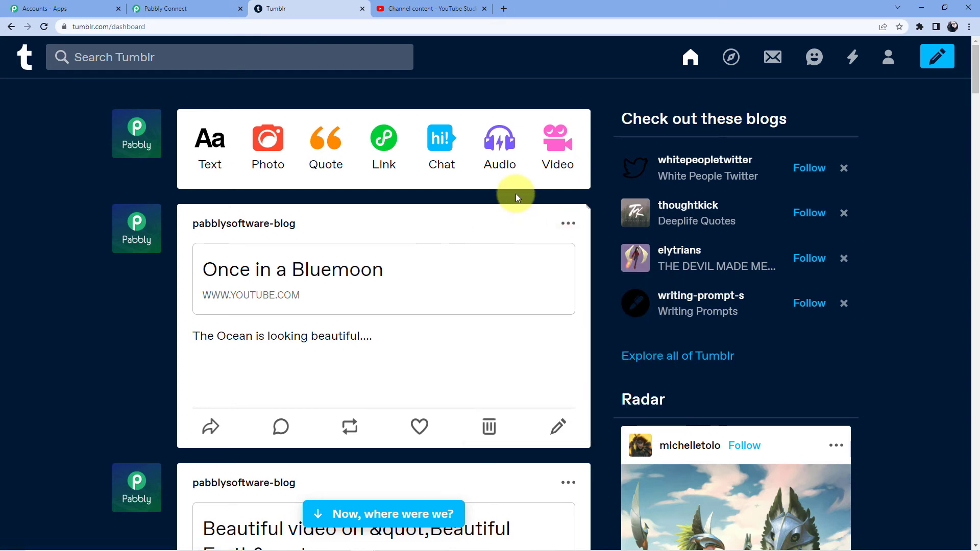
Switch to Pabbly Connect and collapse the YouTube trigger and Tumblr action details to review the whole workflow.
click(197, 9)
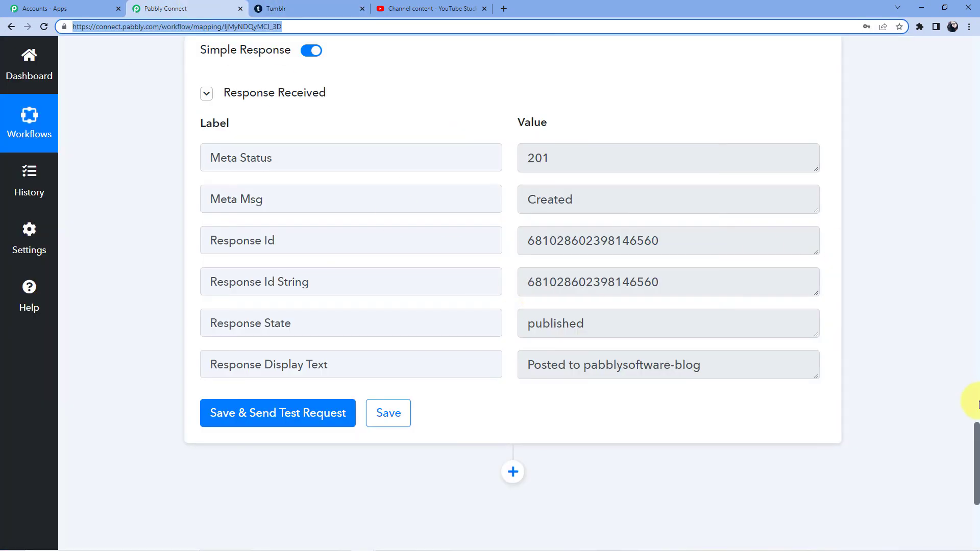
drag(975, 434, 973, 21)
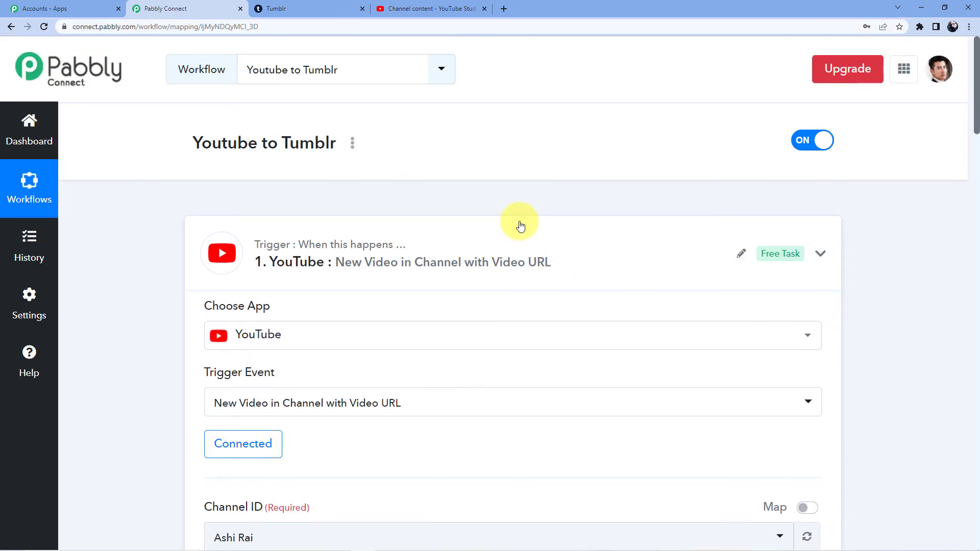
click(519, 221)
scroll(518, 221, down, 3)
click(416, 239)
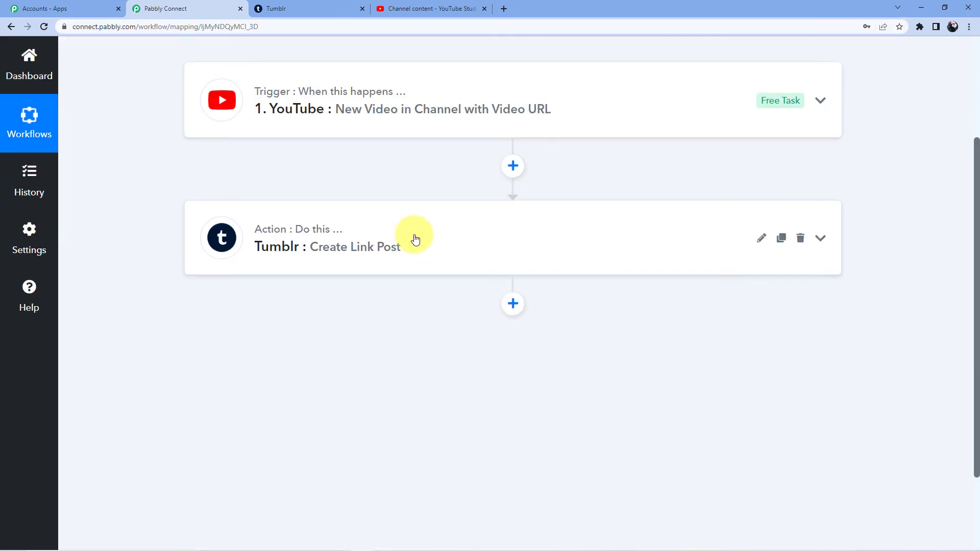
scroll(415, 239, up, 2)
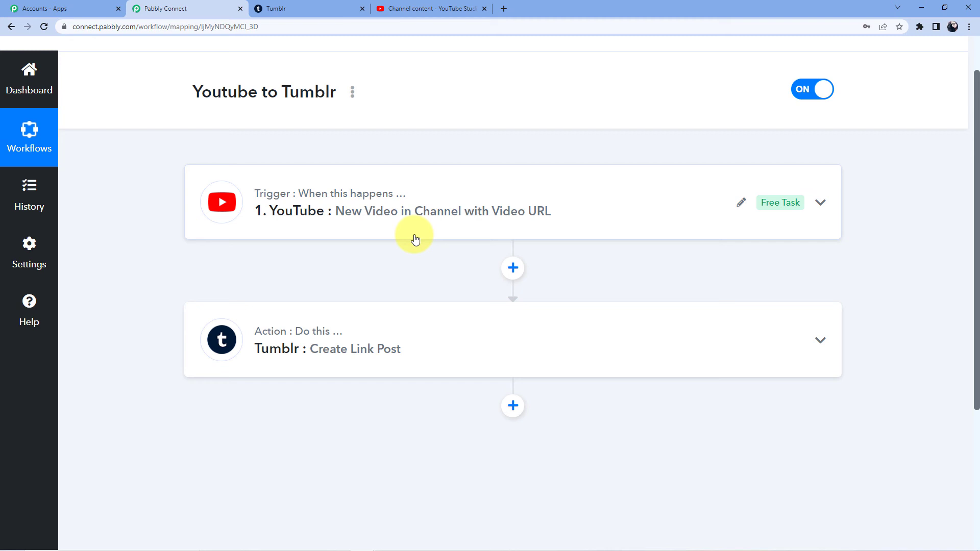